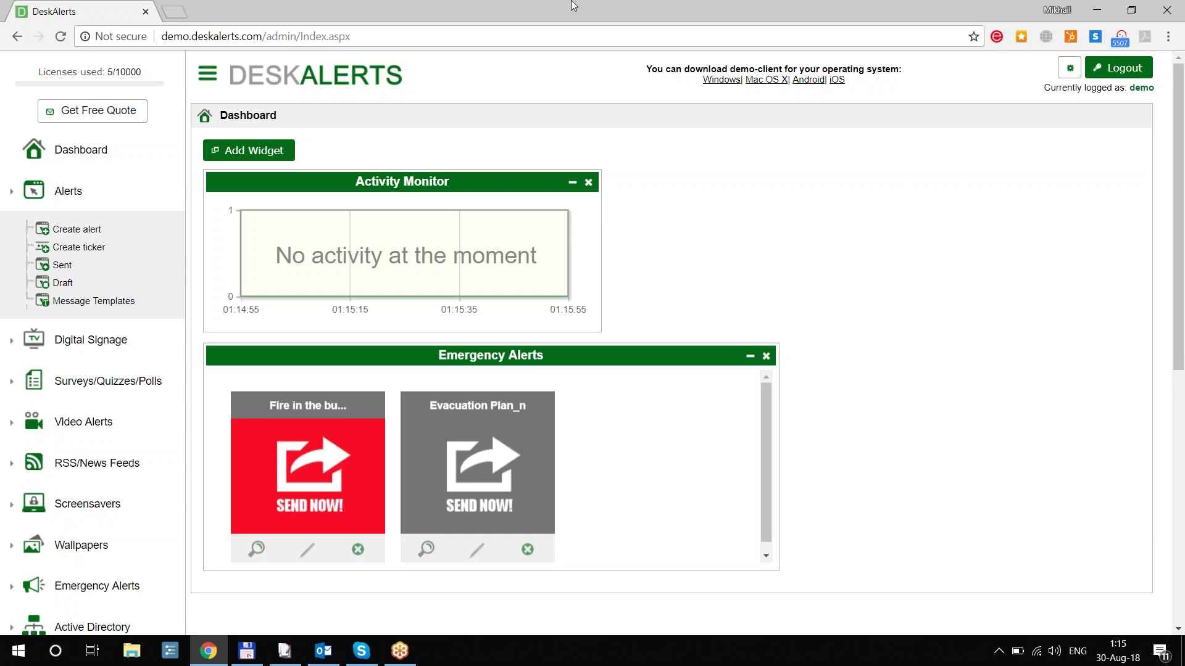
Start a new scrolling ticker from the Alerts options list
left_click(596, 5)
left_click(80, 197)
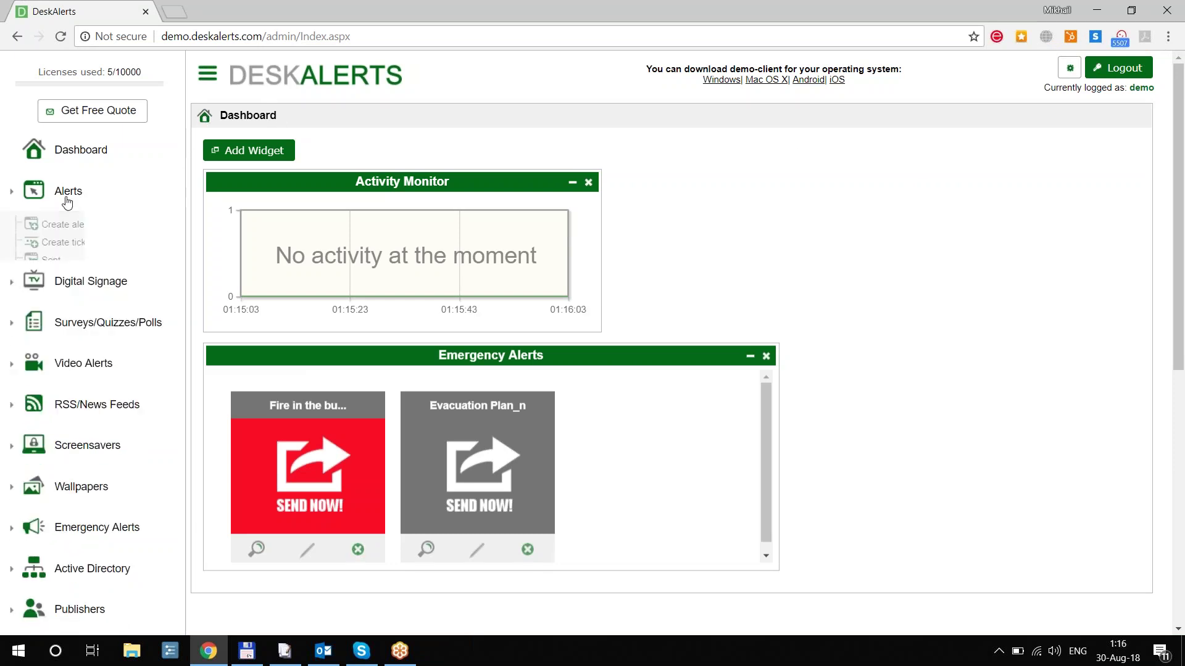
left_click(80, 197)
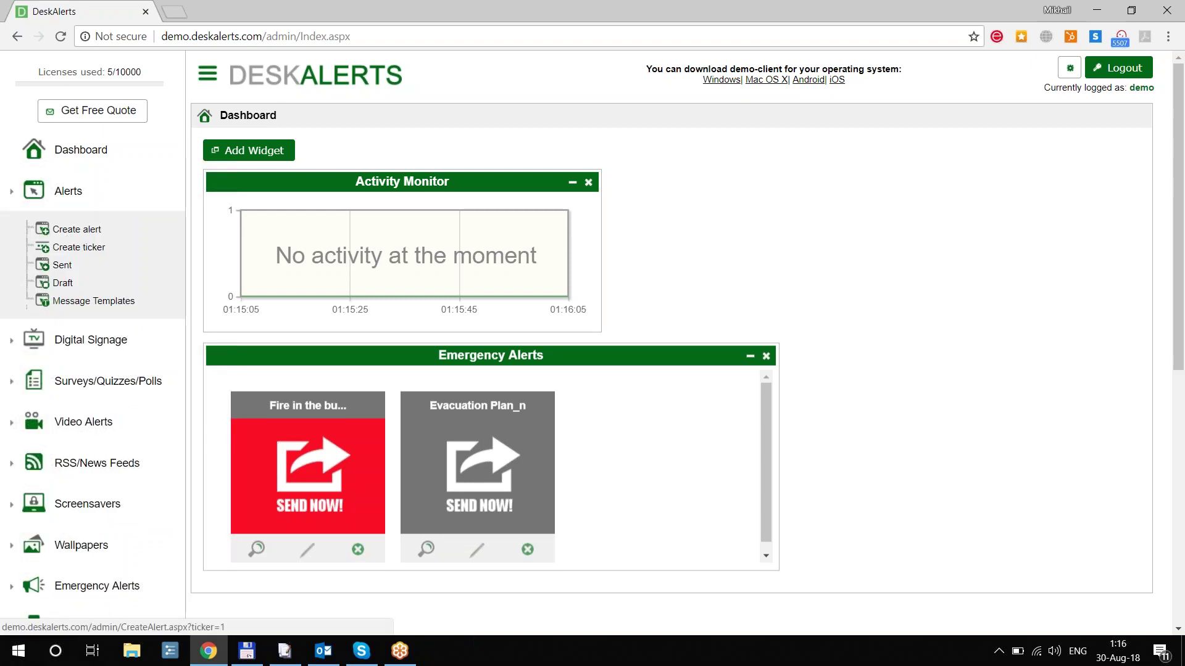
left_click(79, 247)
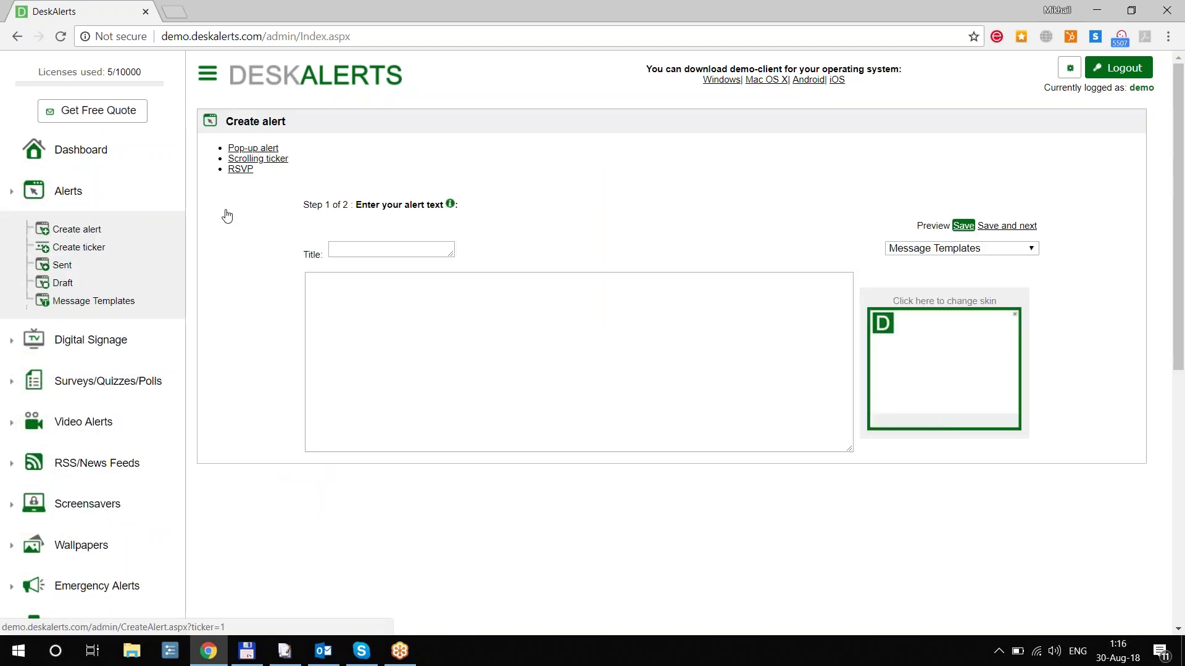
Try the Email outage and Event templates, then reset to a blank message
left_click(933, 243)
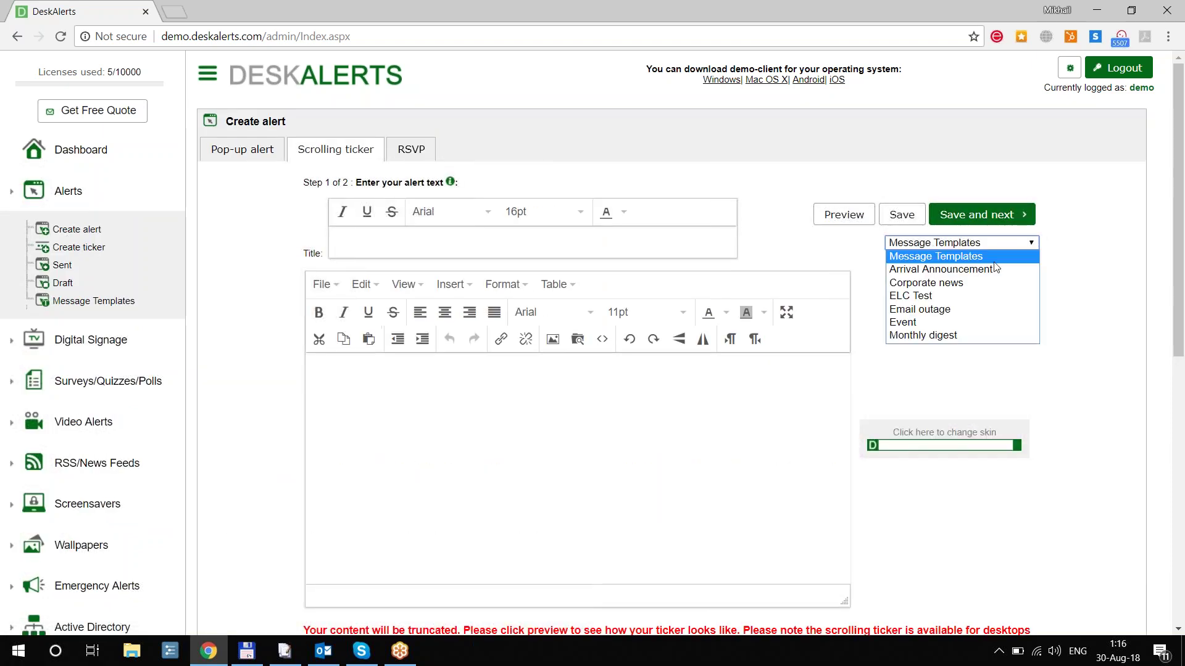
left_click(945, 313)
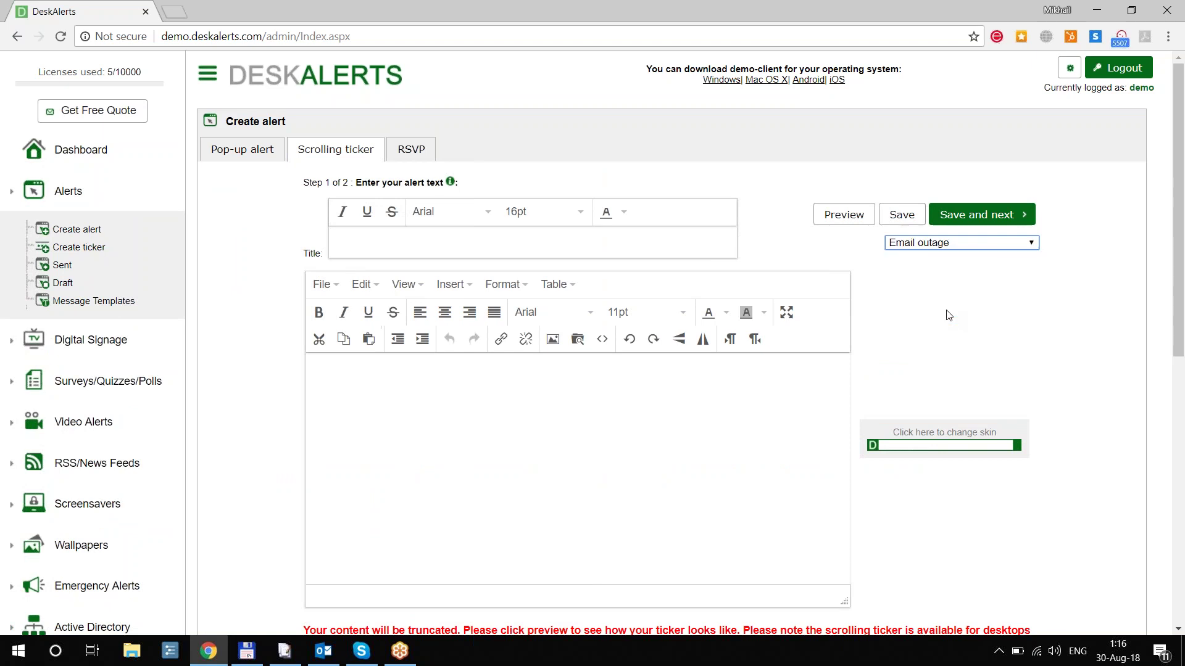
left_click(940, 249)
key("Down")
key("Return")
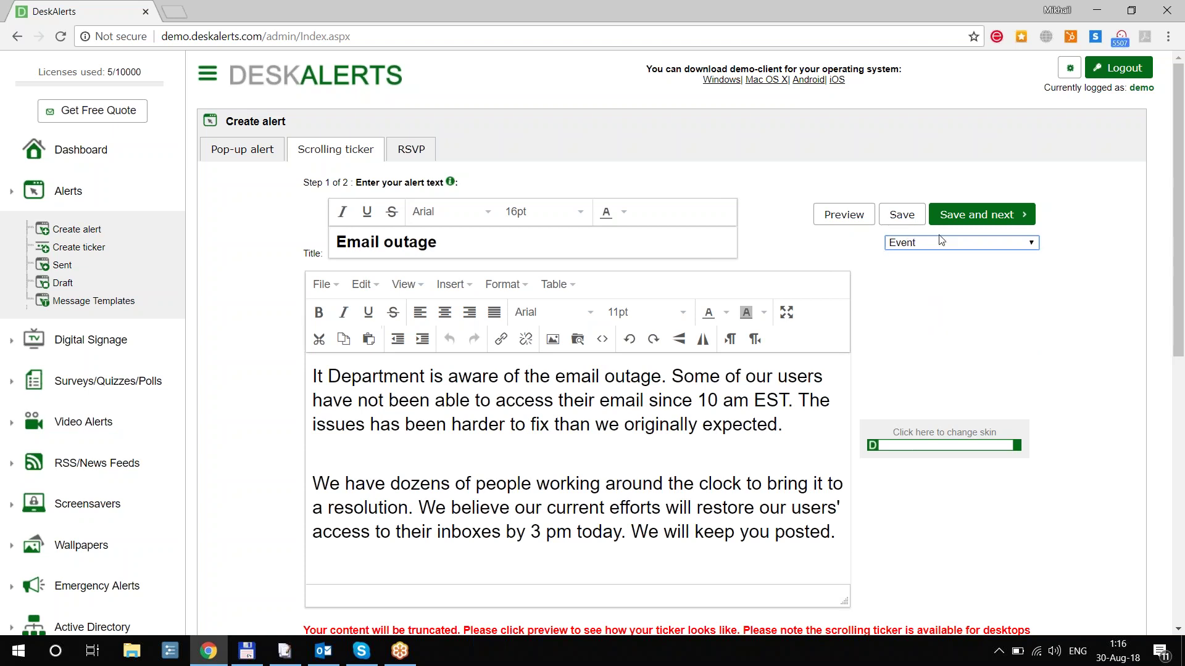
left_click(940, 249)
left_click(940, 256)
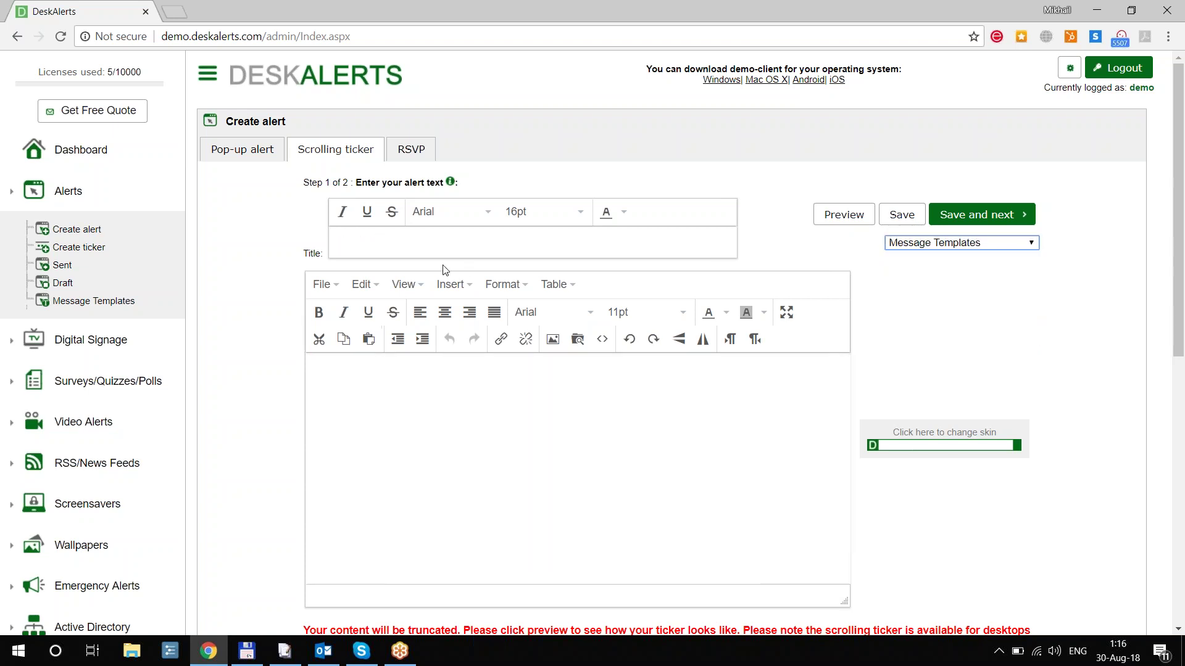
Title the ticker 'Breaking news!' and write the Forbes-mention congratulations message
left_click(409, 244)
type("B")
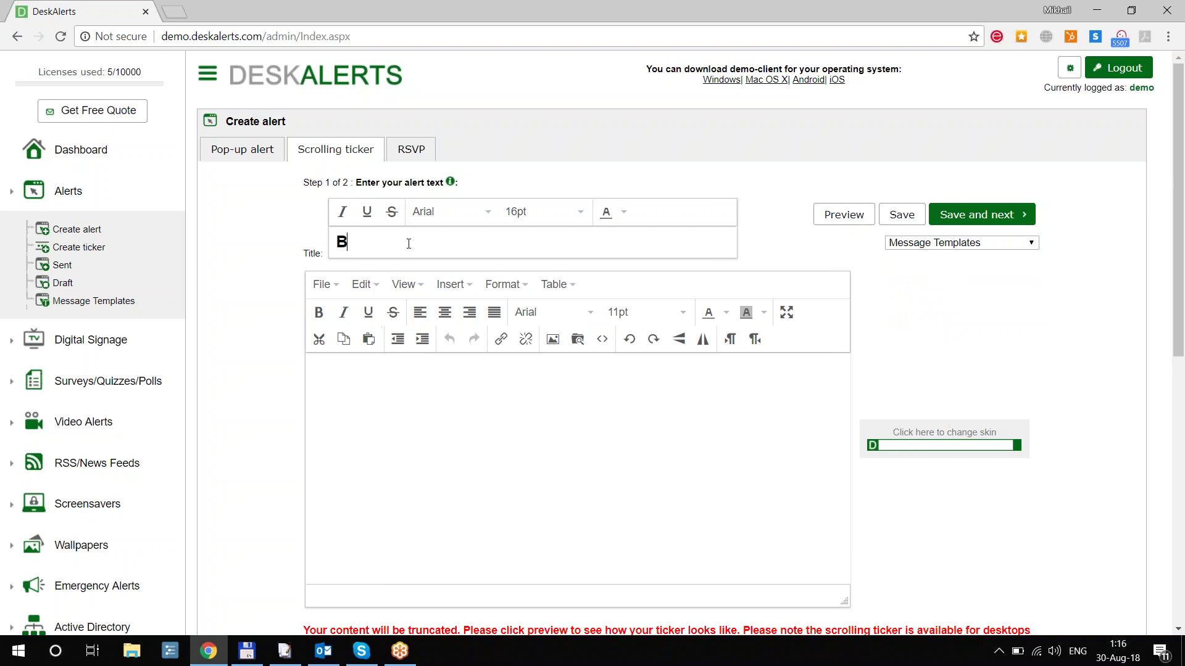
type("reaking news!")
left_click(436, 374)
type("Congratula")
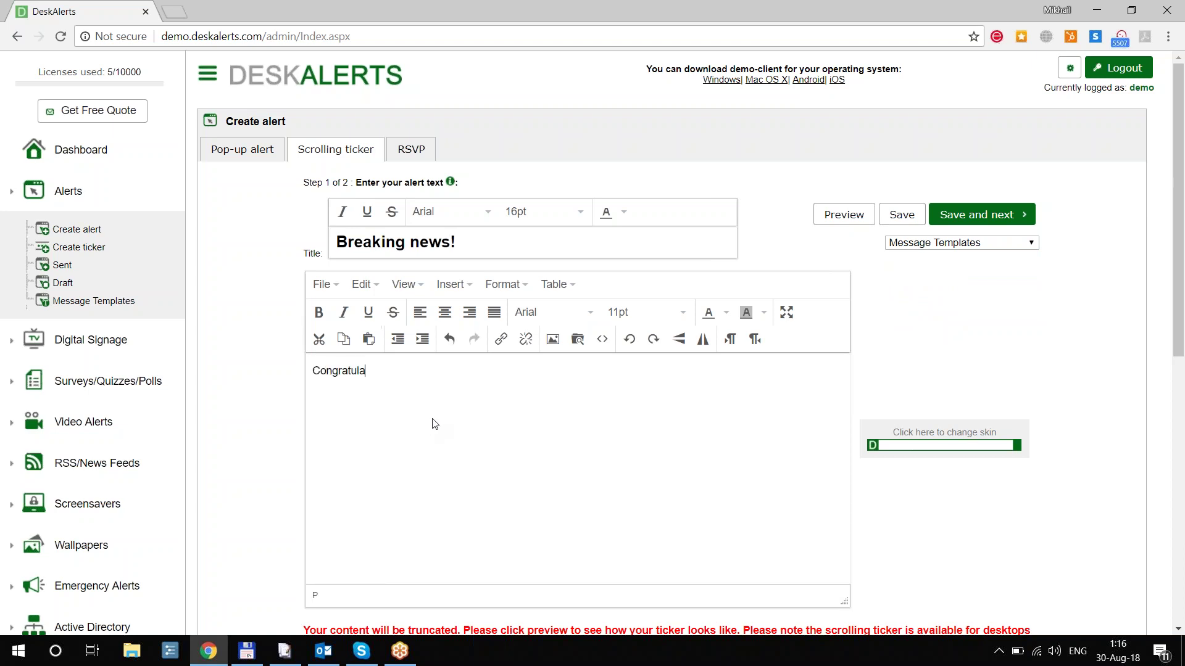
type("tions! Our product has bee")
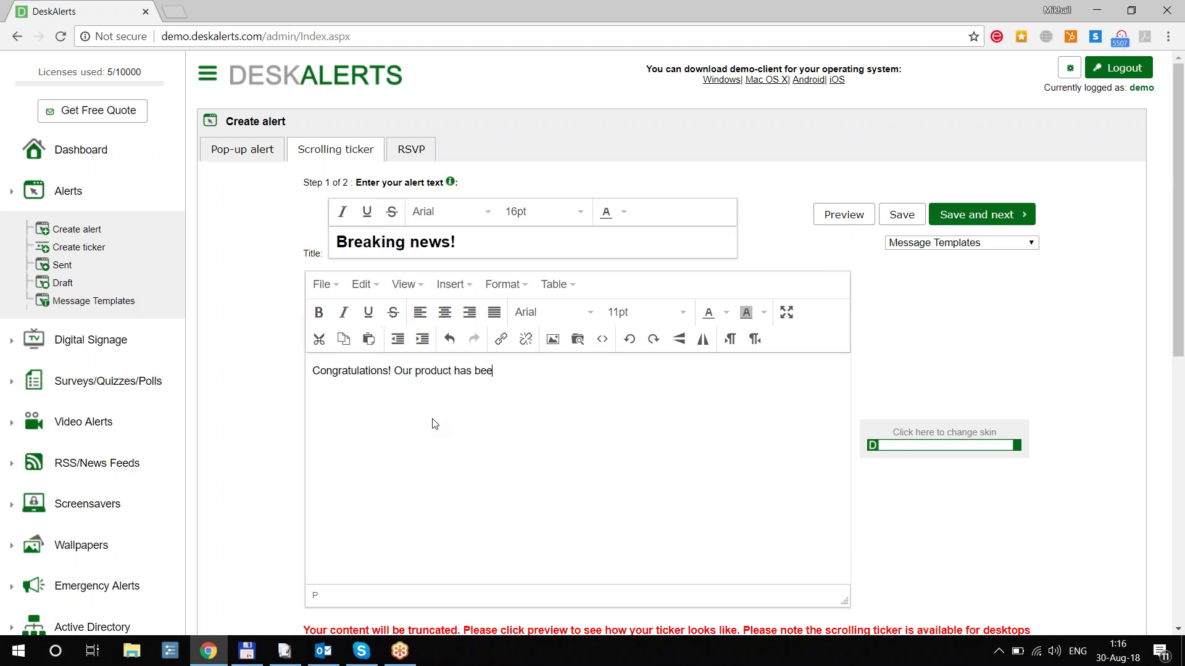
type("n mentioned in Forbes! Clik")
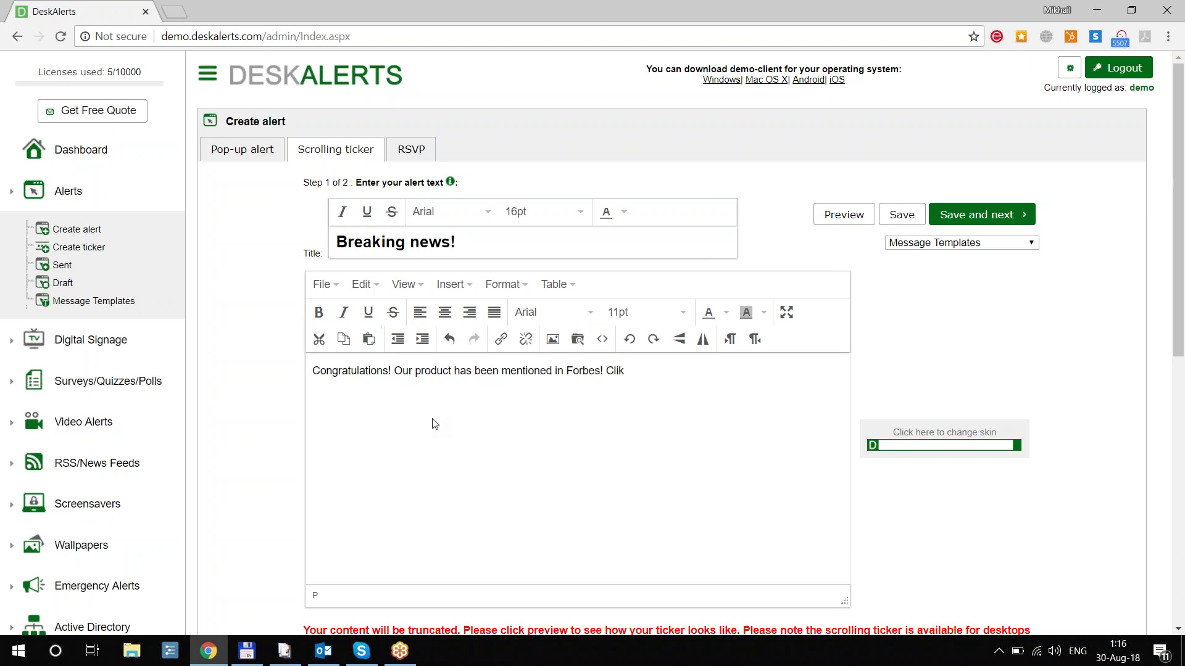
type("c here to find out more...")
Make 'Congratulations!' bold and red, discarding trial italics and underline
left_click_drag(392, 366, 313, 370)
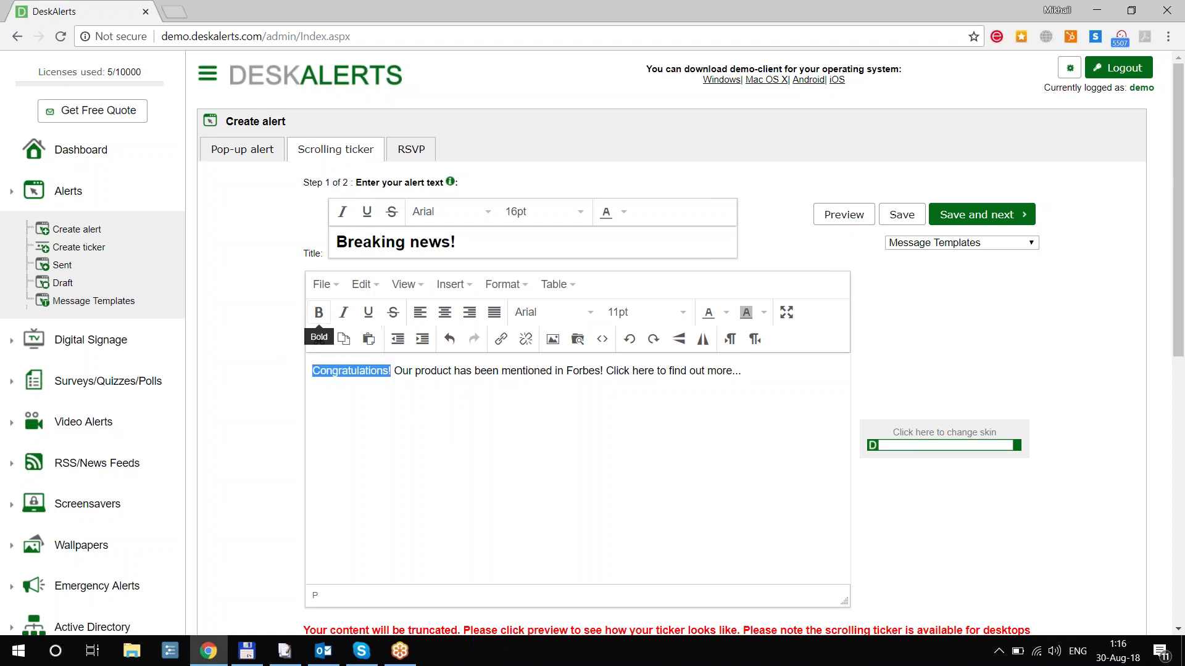
left_click(318, 312)
left_click(343, 312)
left_click(376, 317)
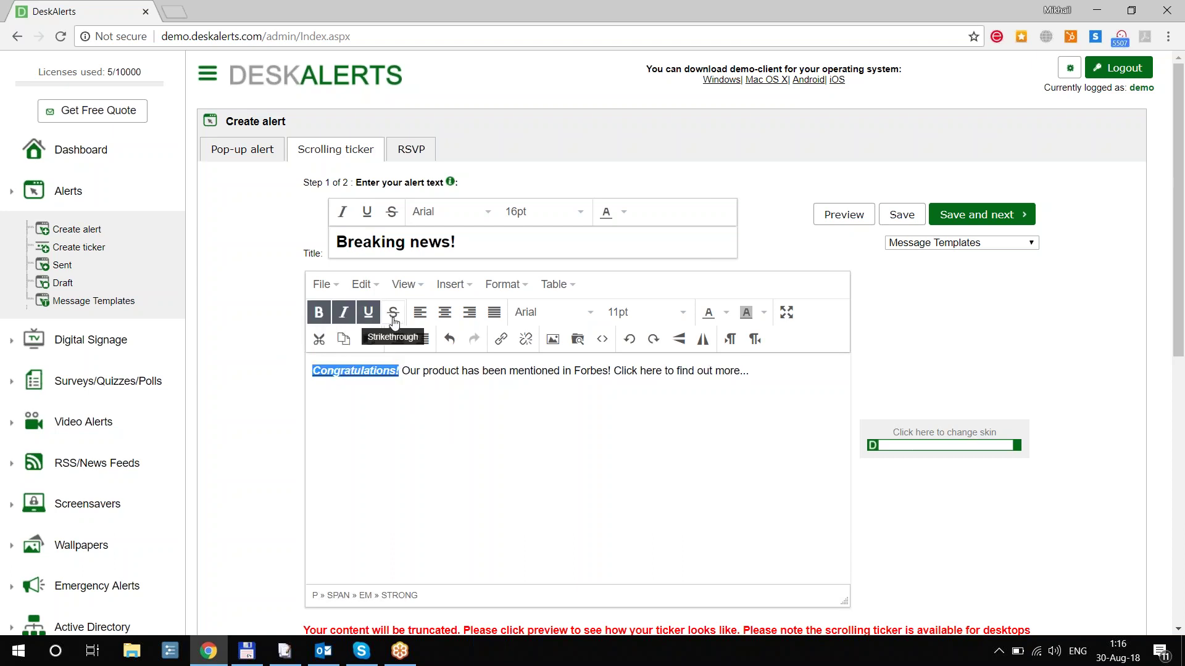
left_click(368, 313)
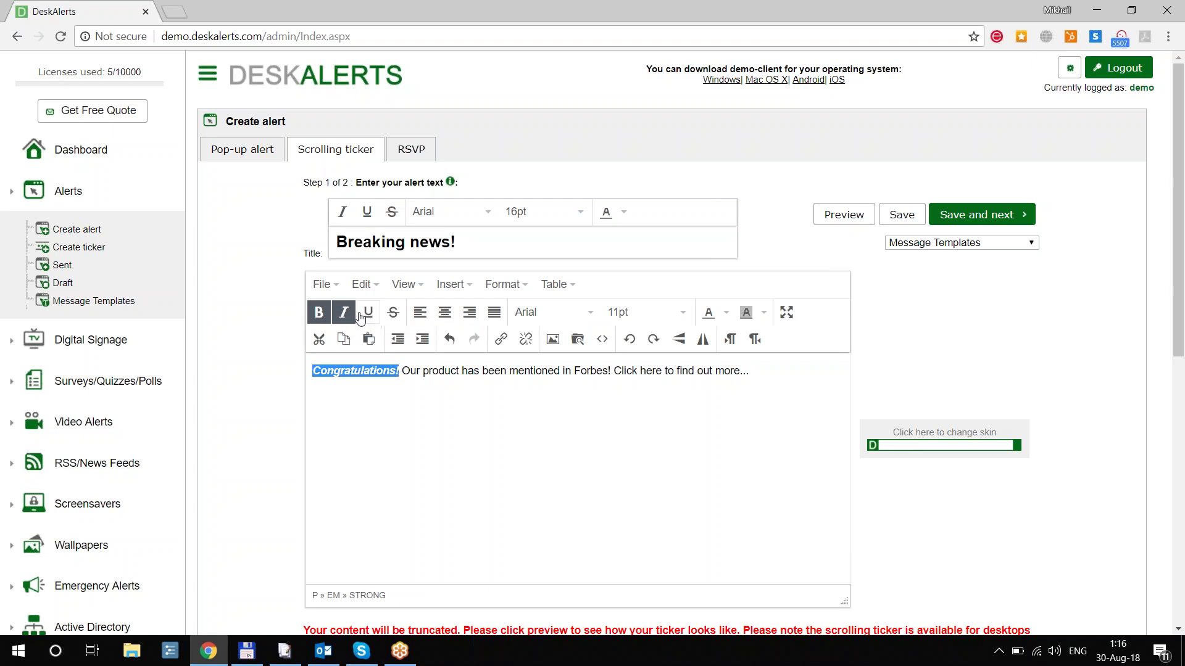
left_click(343, 312)
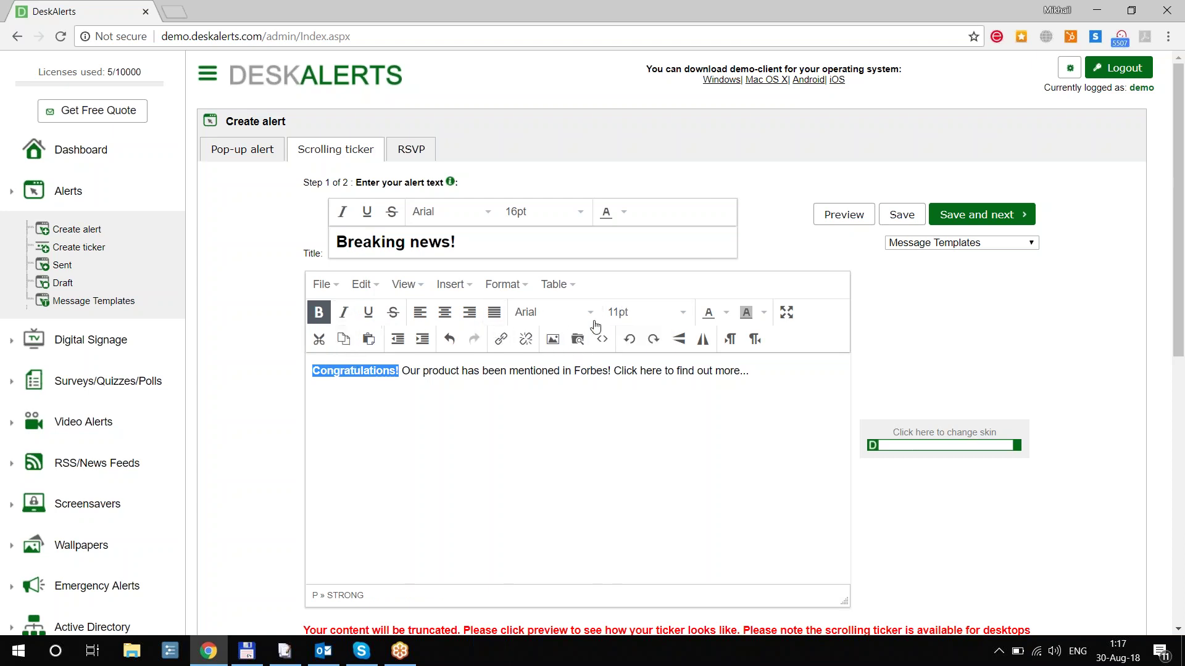
left_click(726, 314)
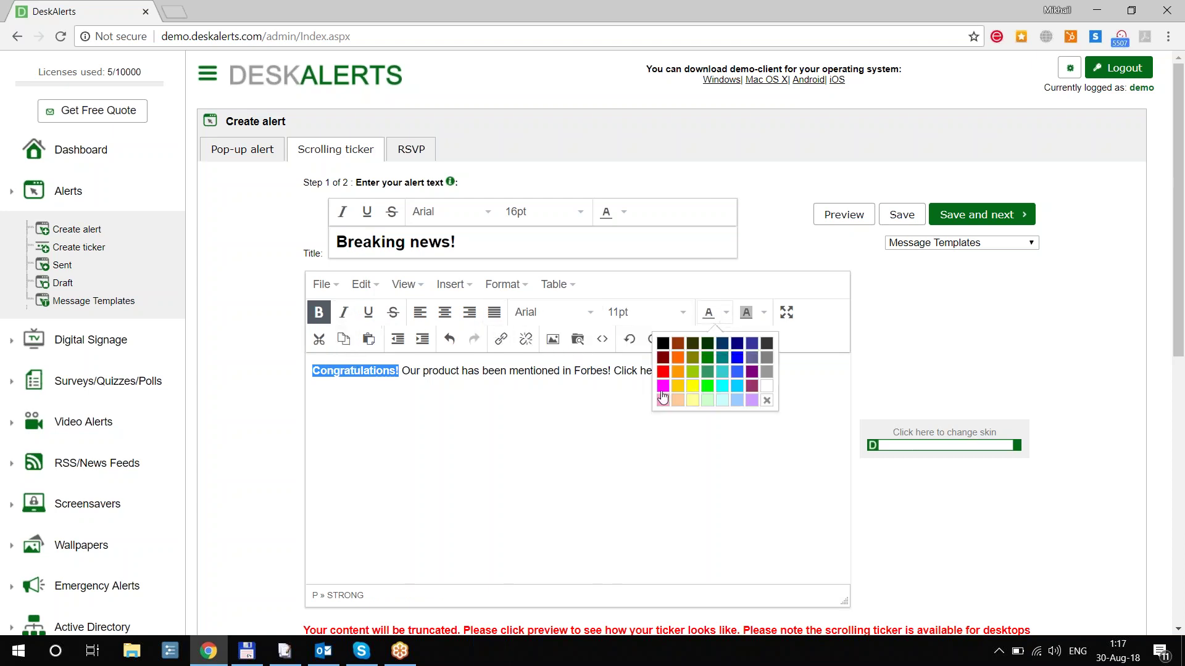
left_click(663, 371)
left_click(482, 439)
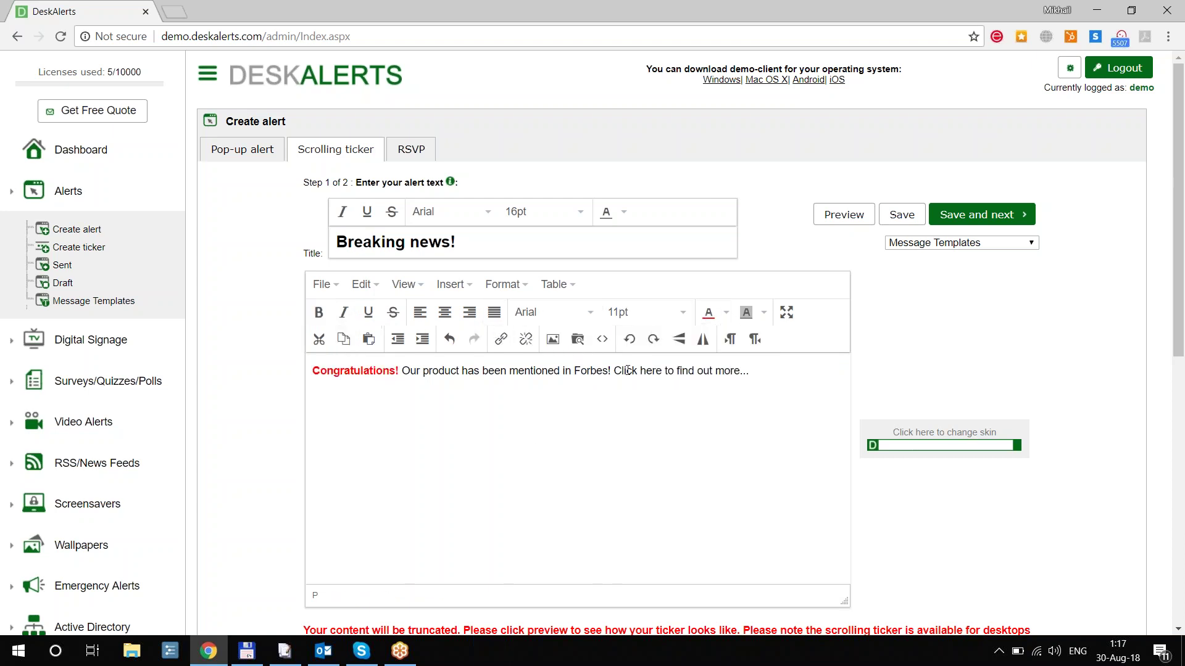
Bold 'Our product has been mentioned in Forbes!' and select the closing sentence
left_click_drag(613, 370, 402, 370)
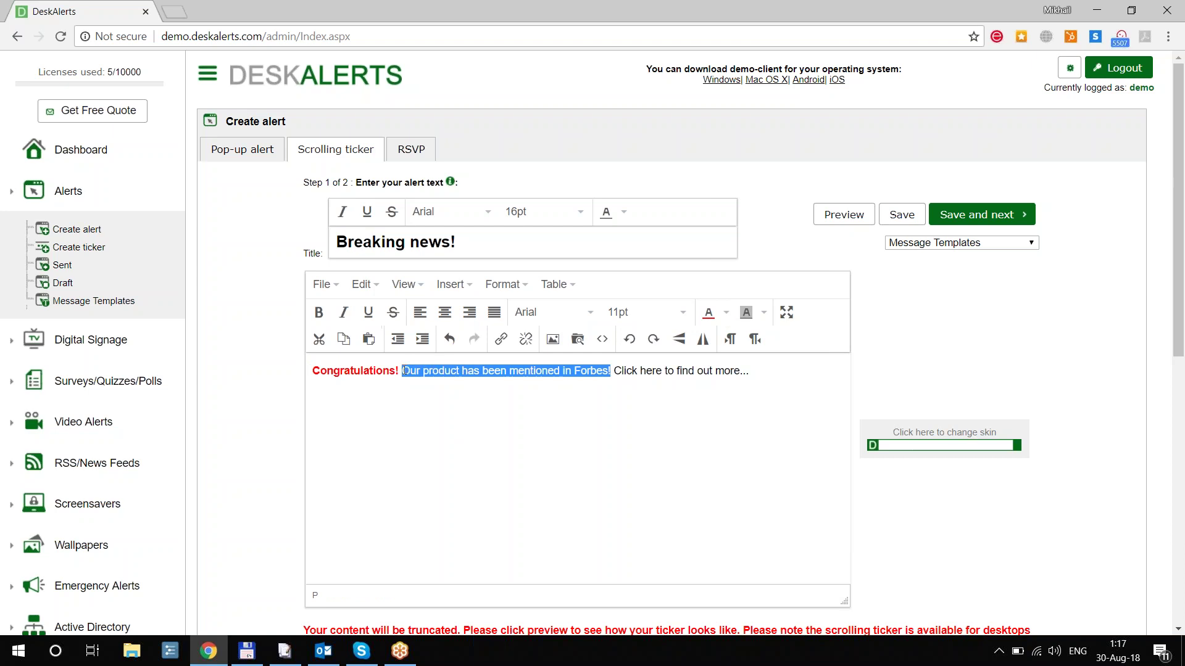
left_click(318, 312)
left_click(710, 440)
left_click_drag(766, 371, 632, 370)
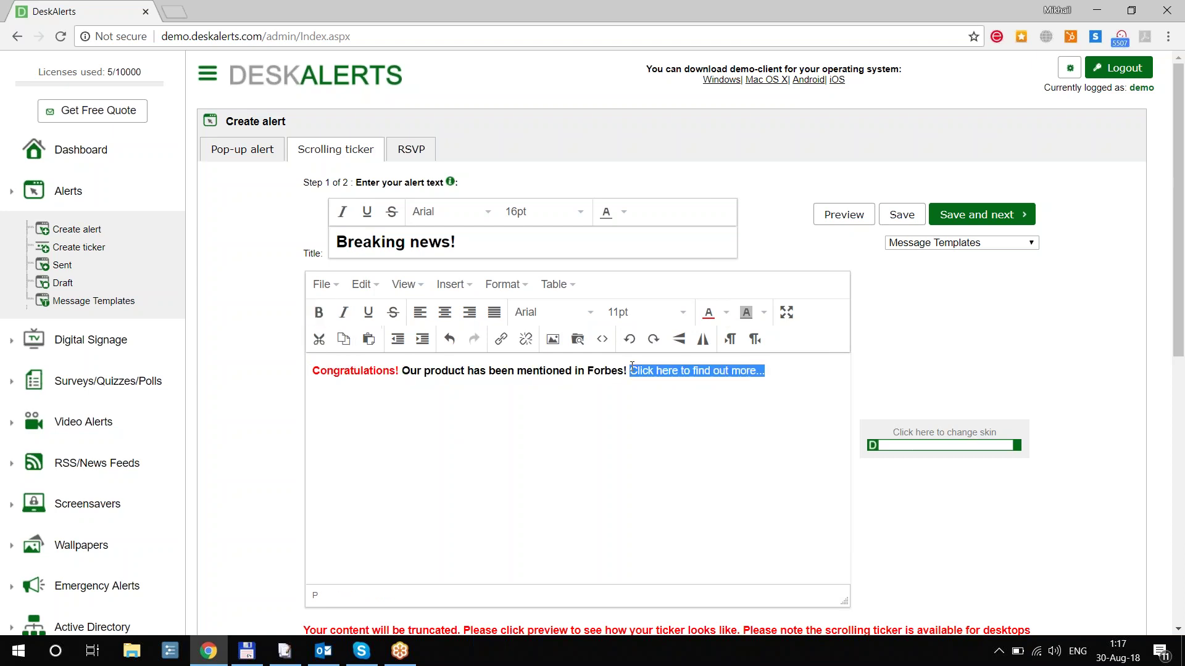
left_click(500, 339)
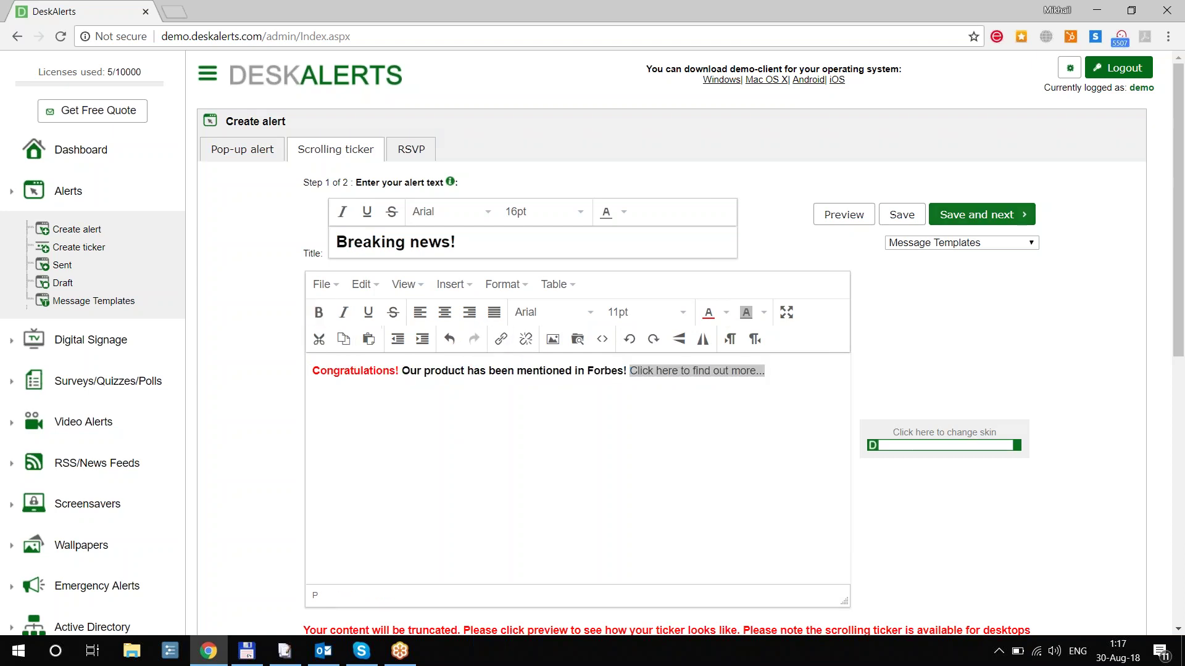
left_click(625, 426)
type("h")
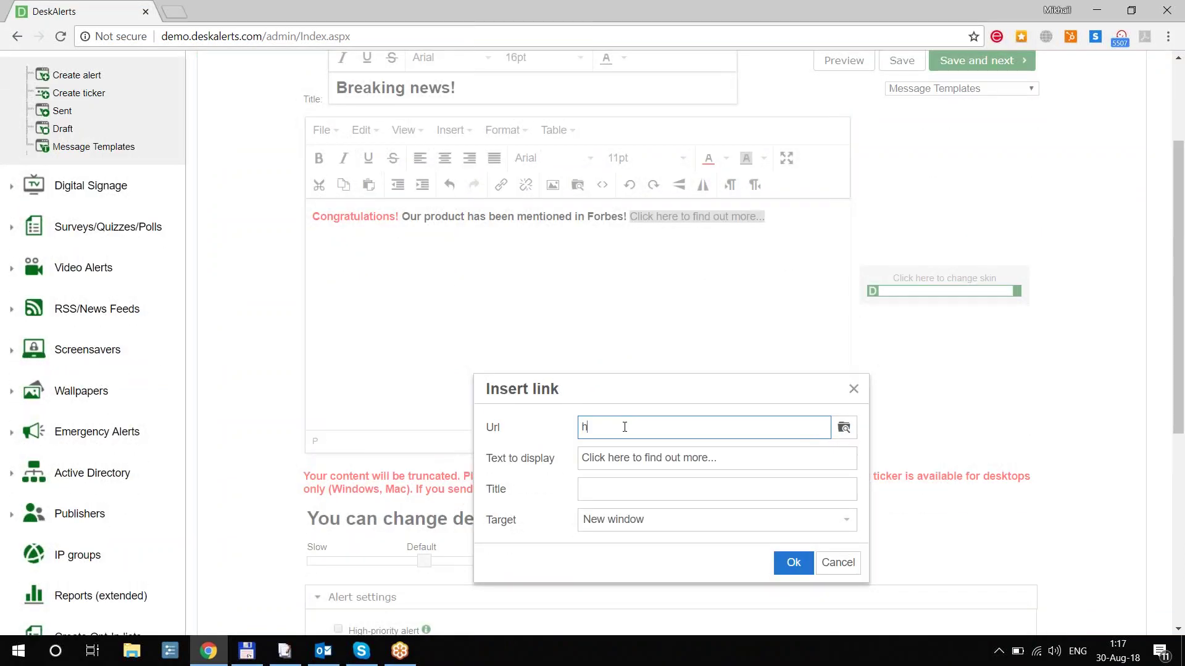
type("ttp://forbes.com")
left_click(793, 562)
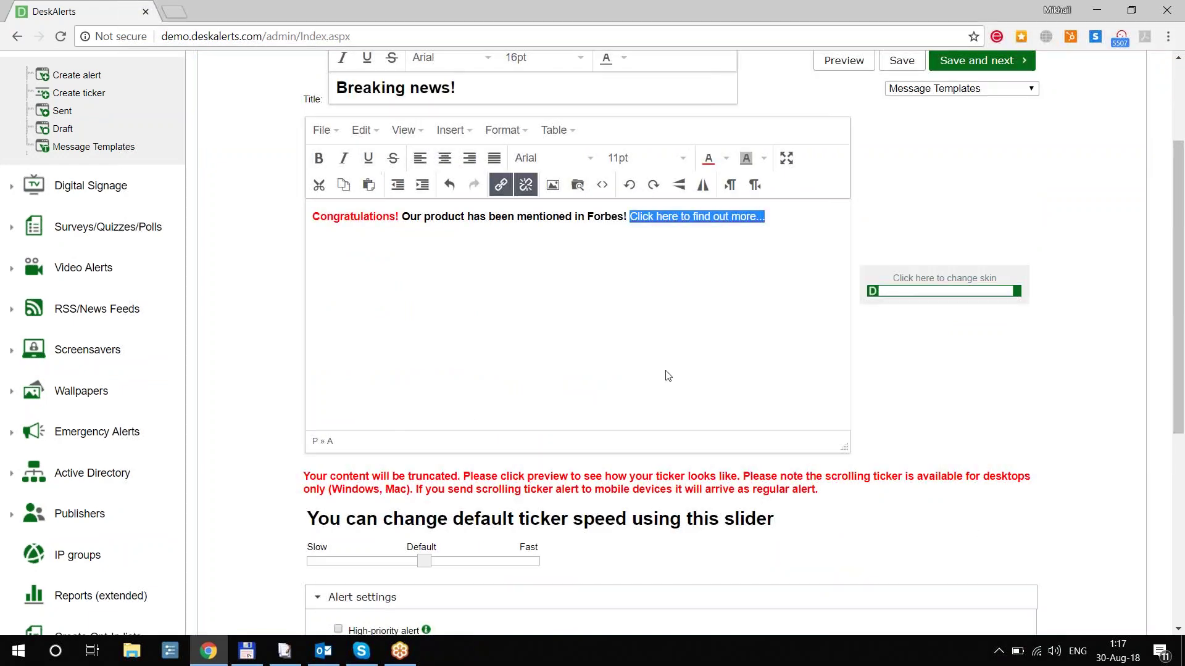
scroll(498, 343, "up", 2)
scroll(672, 307, "down", 2)
Switch the ticker to the Red skin
left_click(892, 291)
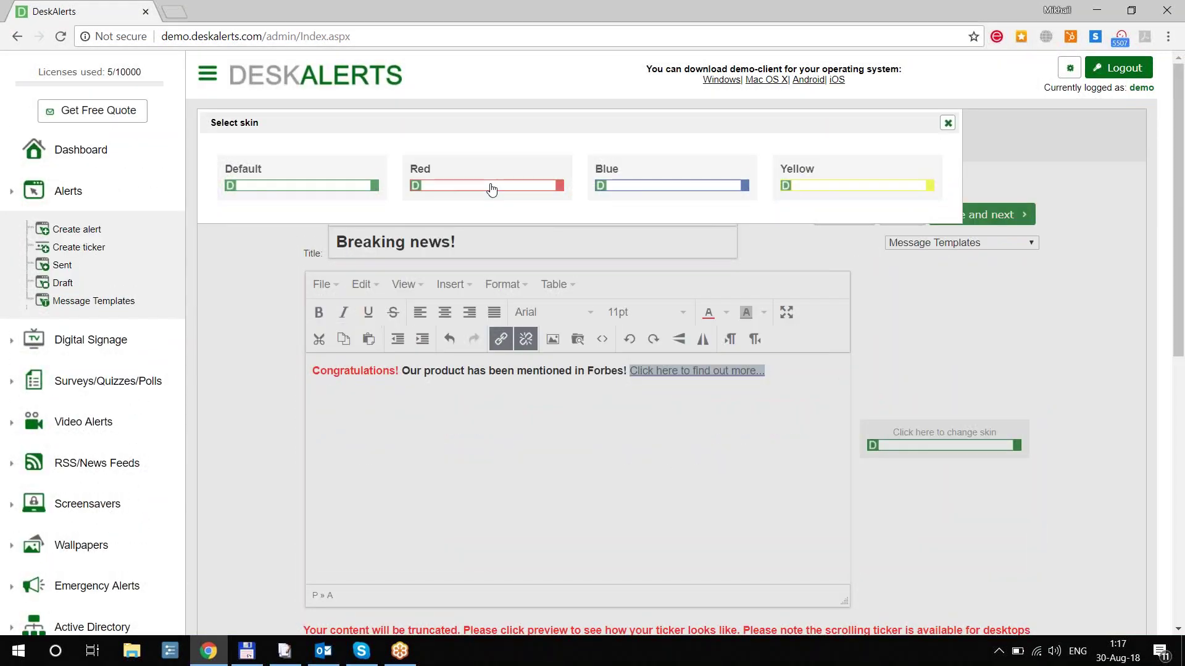
left_click(489, 185)
scroll(640, 381, "down", 3)
scroll(631, 369, "down", 3)
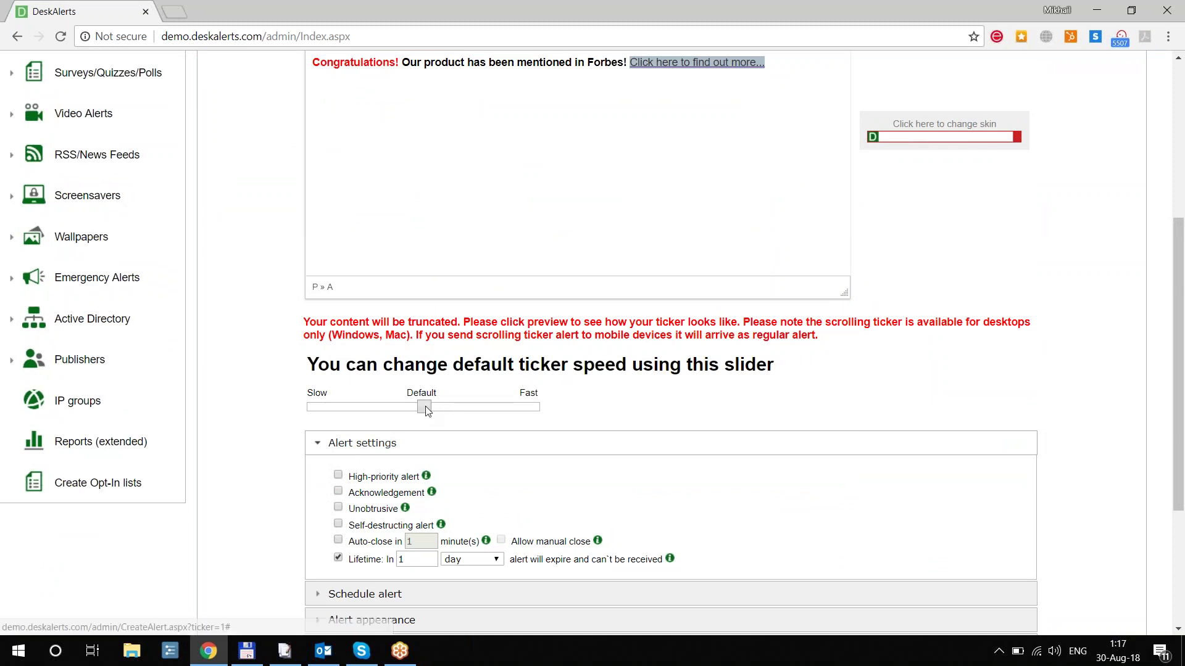
Set the ticker speed slightly faster than default and preview it scrolling
left_click_drag(424, 407, 341, 408)
left_click(427, 409)
left_click(460, 408)
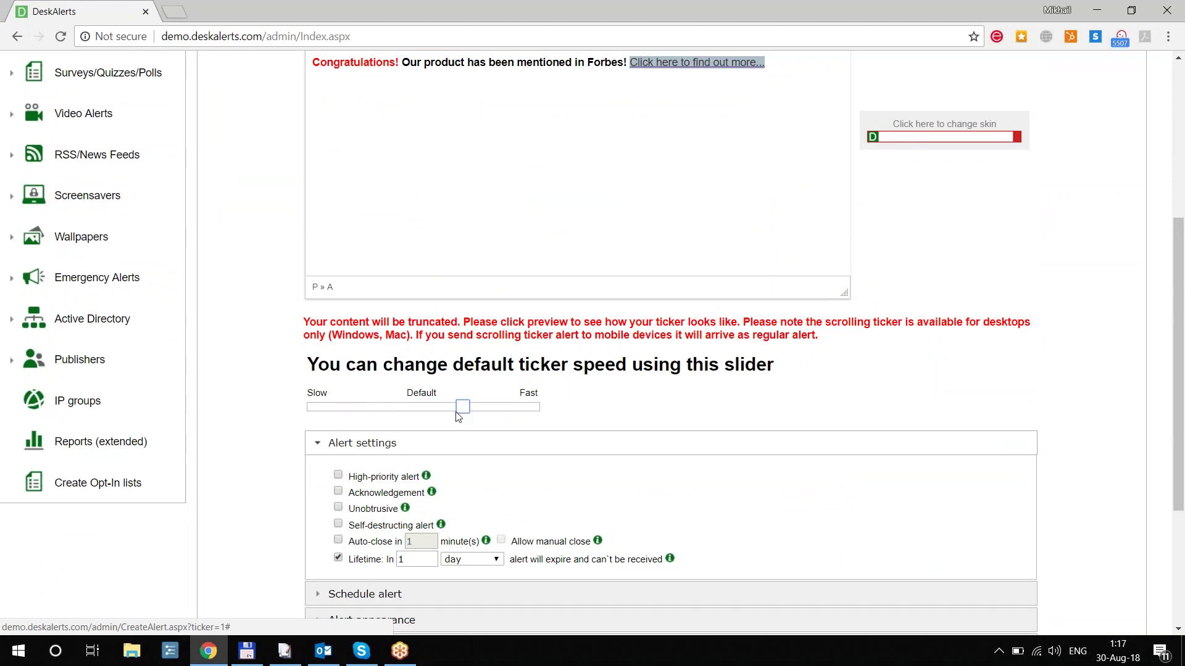
scroll(481, 437, "up", 1)
scroll(482, 436, "up", 5)
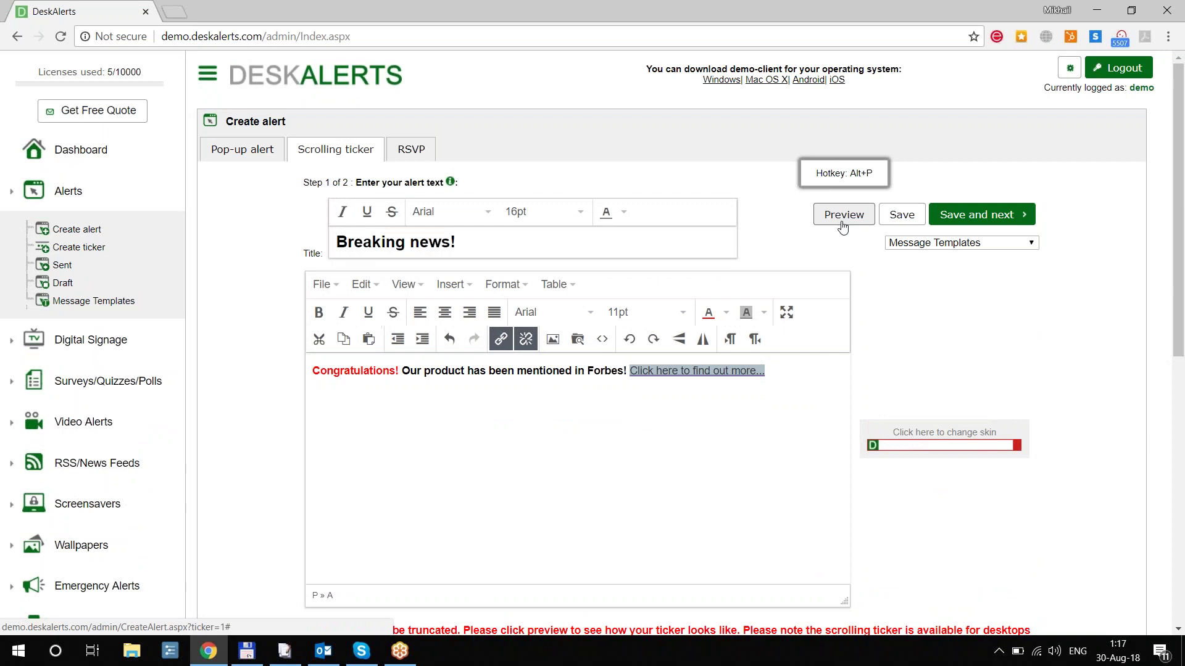
left_click(842, 219)
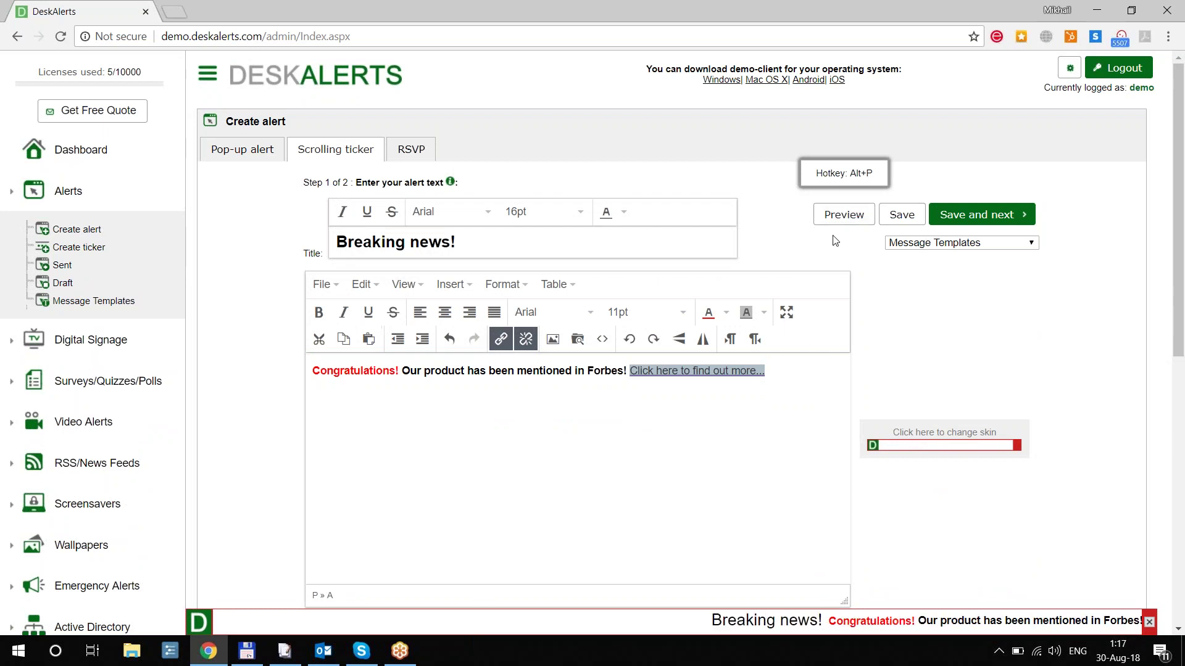
Close the running ticker preview and clear the link highlight in the message
left_click(502, 454)
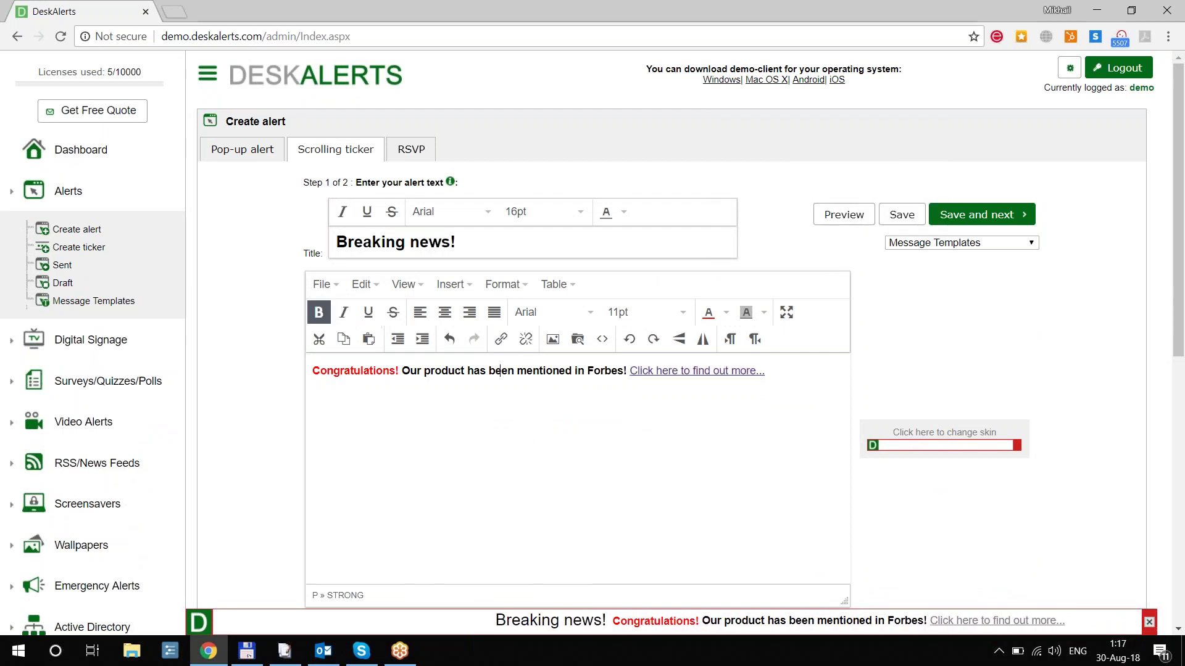
left_click(1149, 620)
left_click(807, 413)
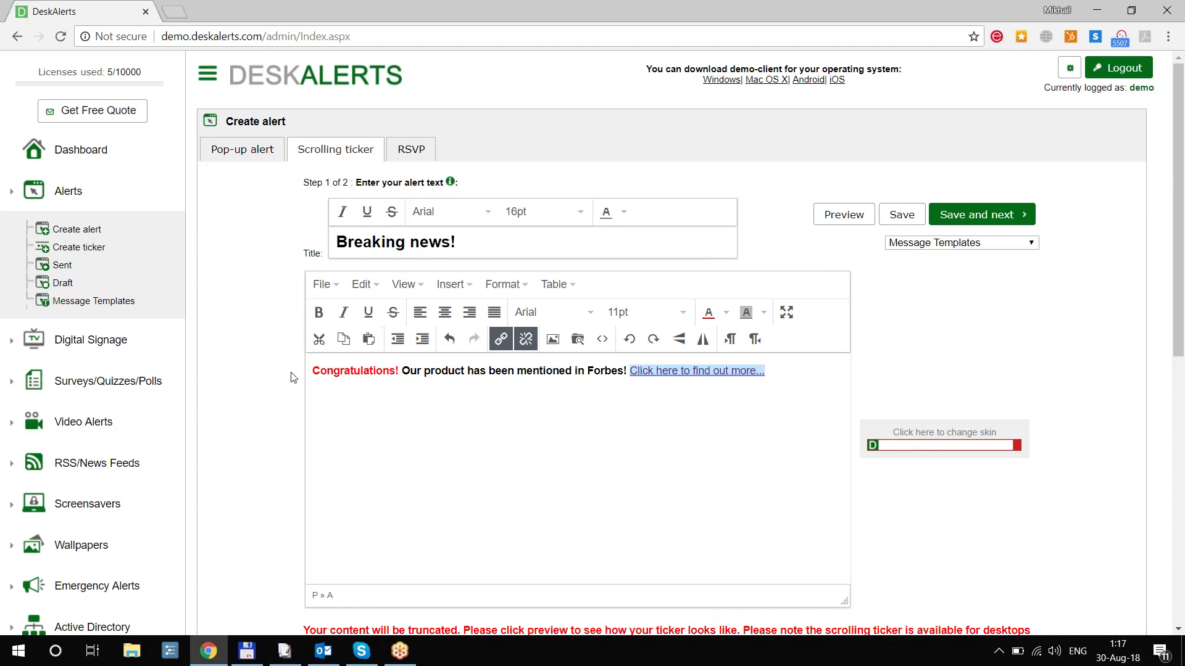
left_click(423, 397)
Resize the whole message to 12pt, then preview and close the ticker again
triple_click(511, 365)
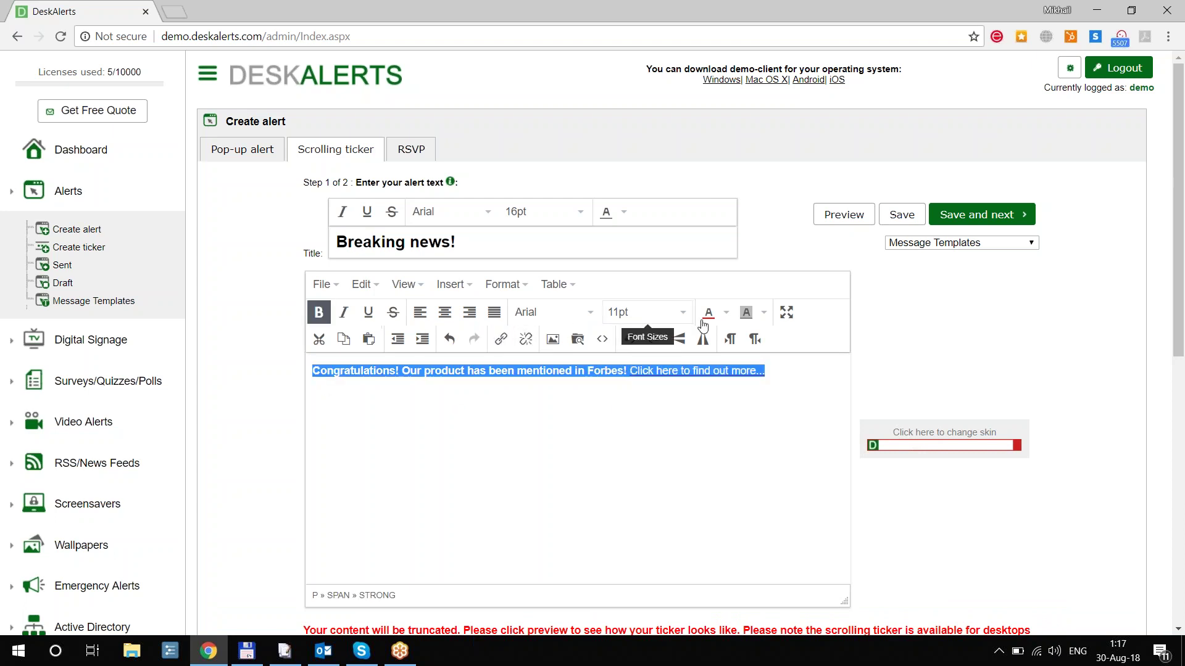
left_click(682, 312)
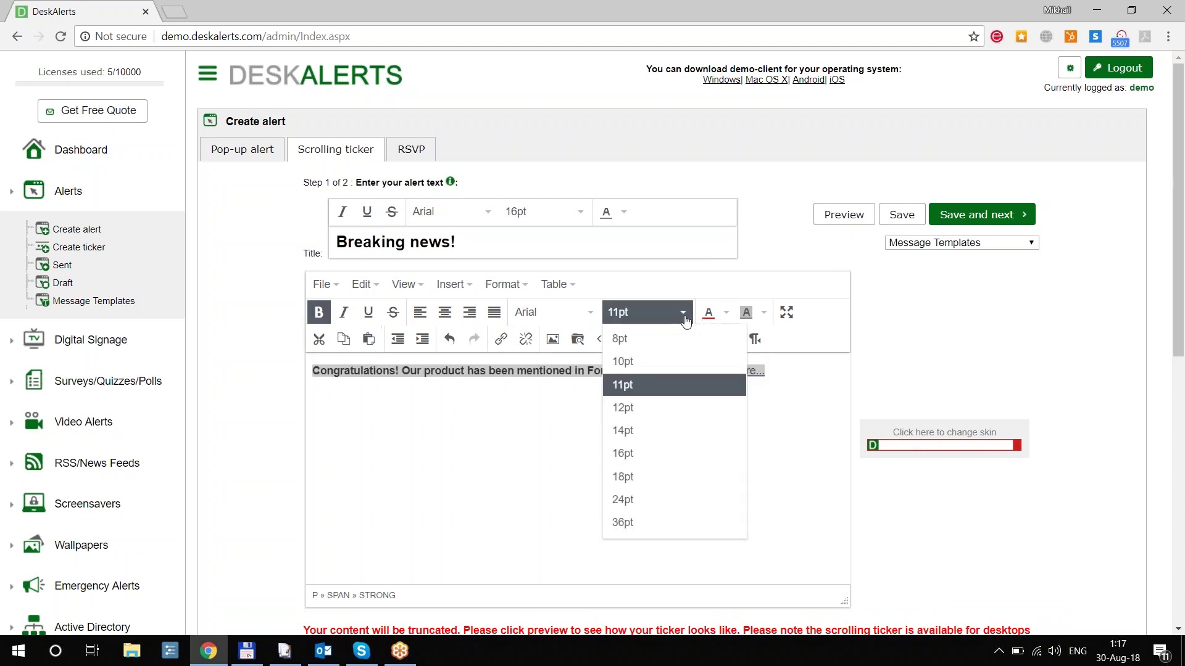
left_click(642, 408)
left_click(586, 459)
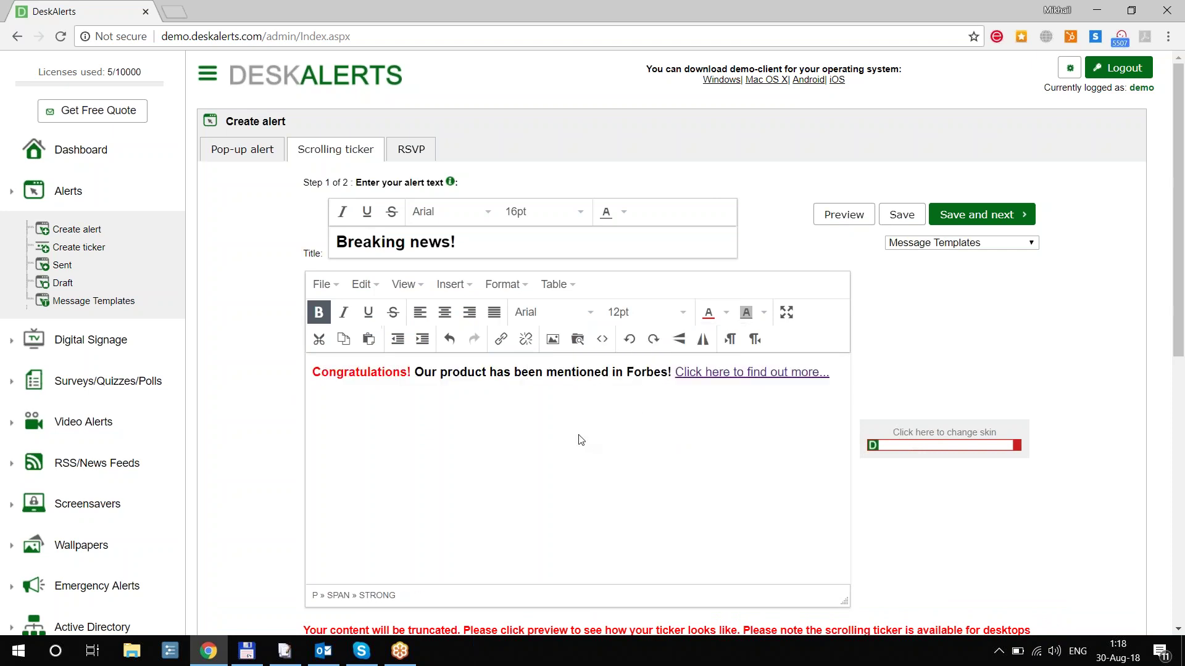
left_click(843, 214)
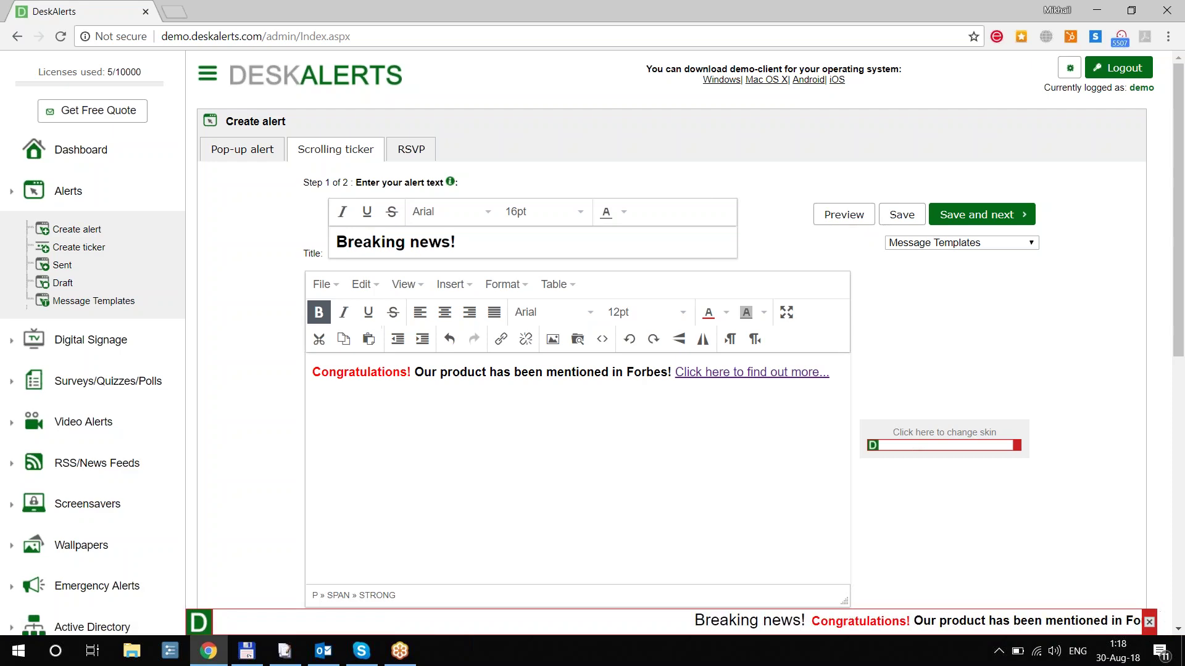
left_click(1149, 622)
scroll(552, 416, "down", 5)
Toggle High-priority and Acknowledgement off again, leaving Unobtrusive checked
scroll(322, 273, "down", 4)
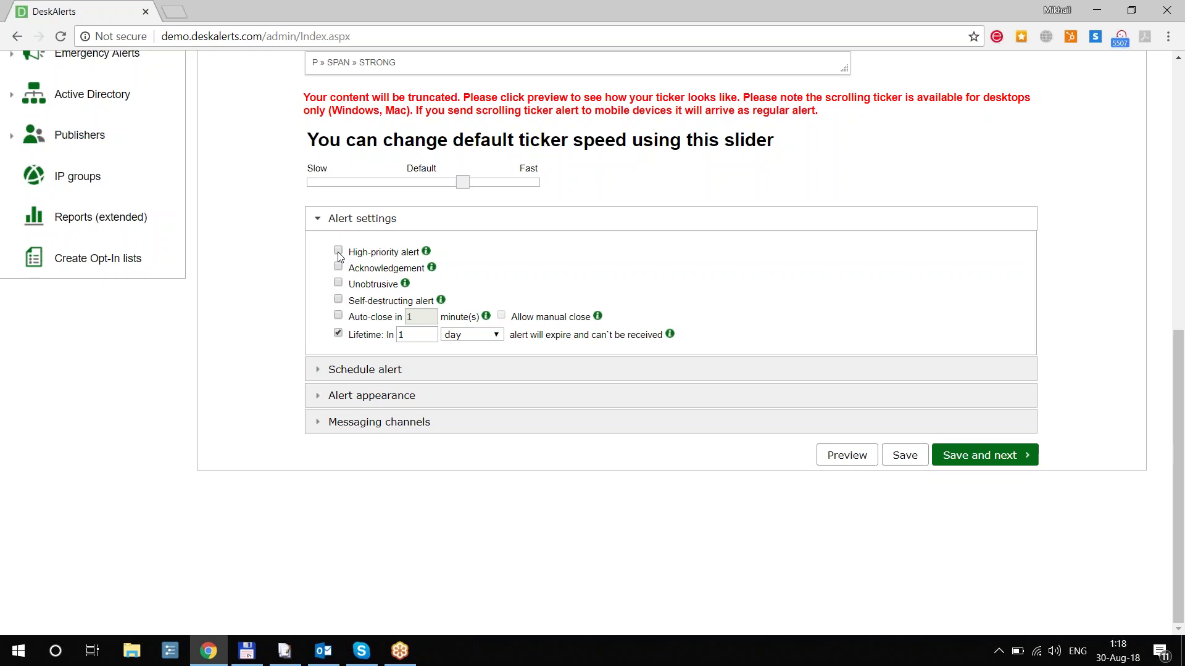
left_click(338, 252)
left_click(339, 252)
left_click(338, 268)
left_click(338, 266)
left_click(338, 284)
left_click(998, 651)
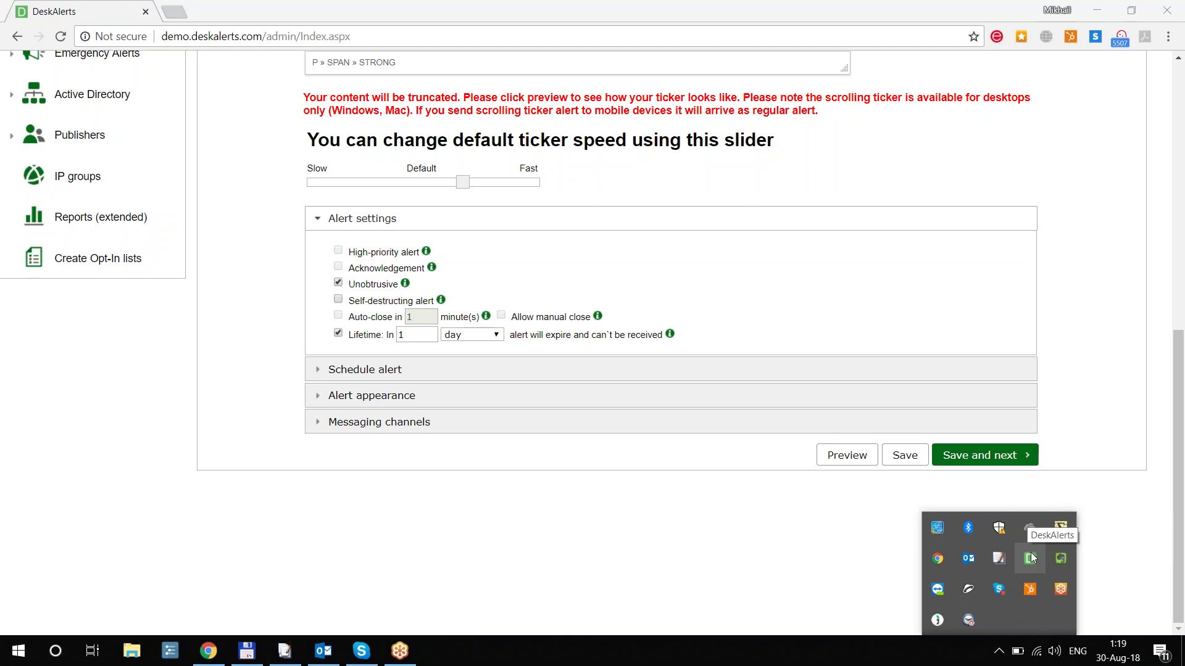
Uncheck Unobtrusive and look at the desktop client's alert History window
left_click(806, 291)
left_click(338, 283)
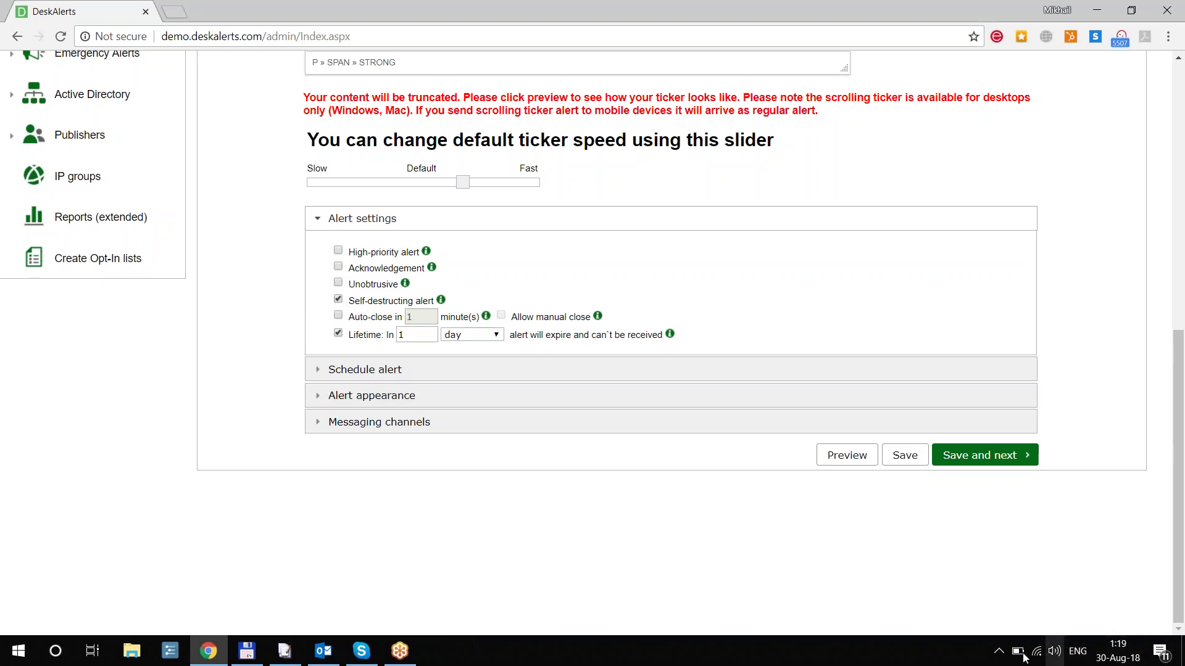
left_click(999, 651)
right_click(1035, 554)
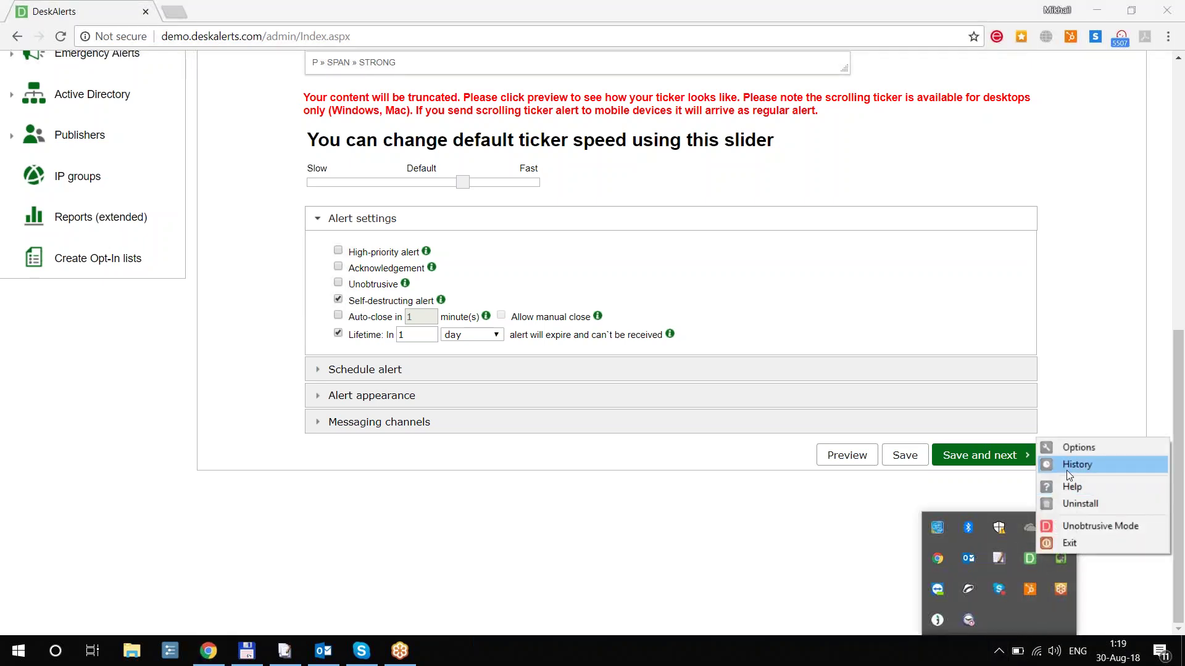
left_click(1068, 464)
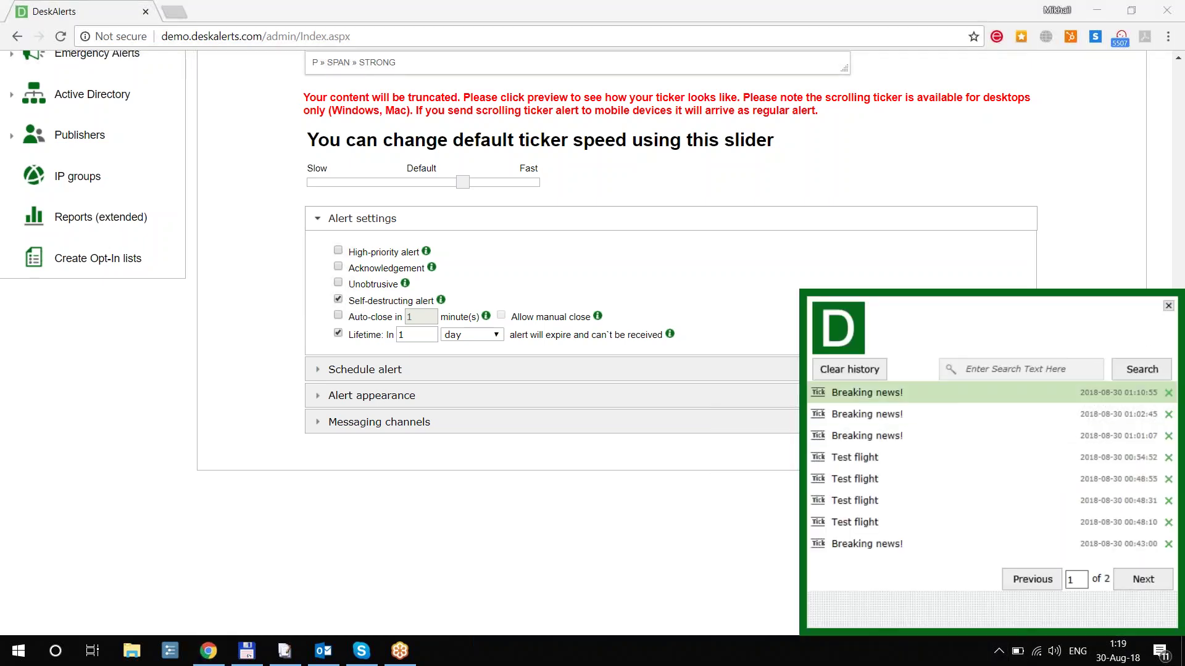
left_click(1169, 306)
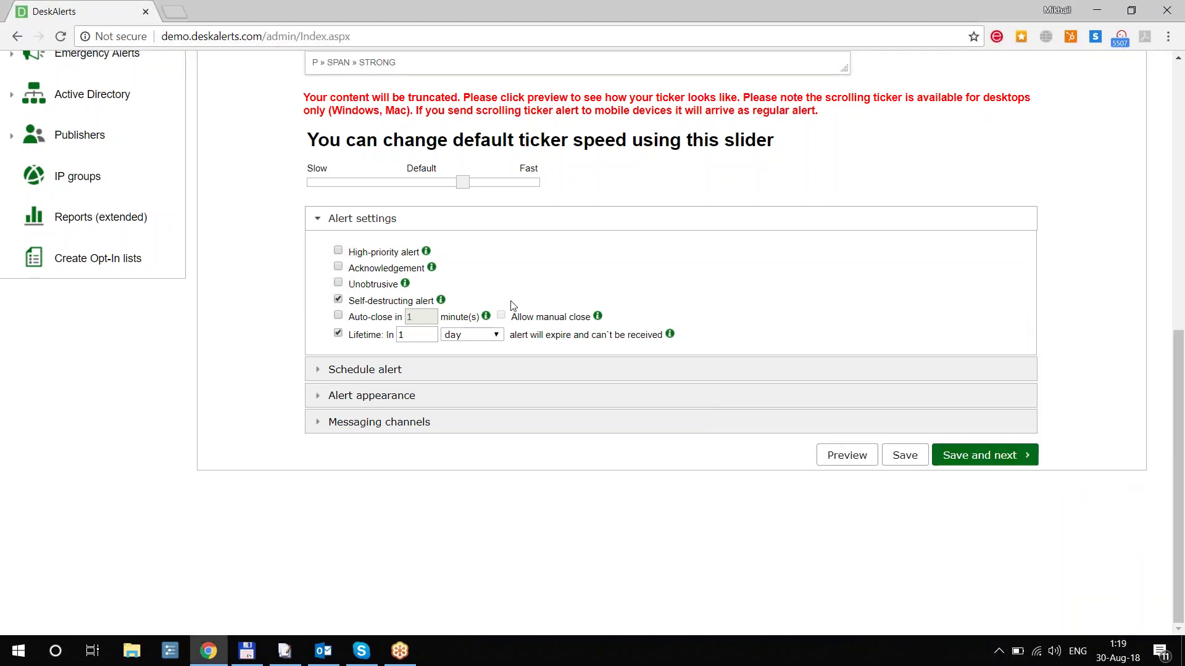
Turn off Self-destructing and try Auto-close at 15 minutes before disabling it
left_click(338, 300)
left_click(339, 315)
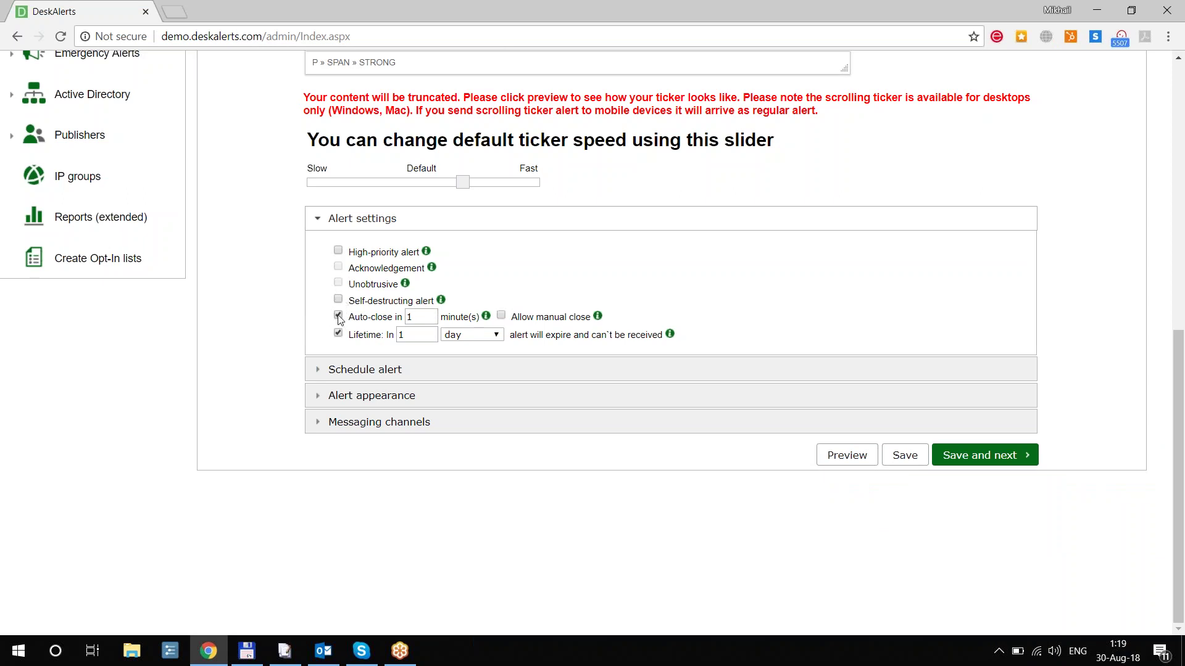
double_click(416, 318)
type("1")
type("5")
left_click(501, 316)
left_click(338, 316)
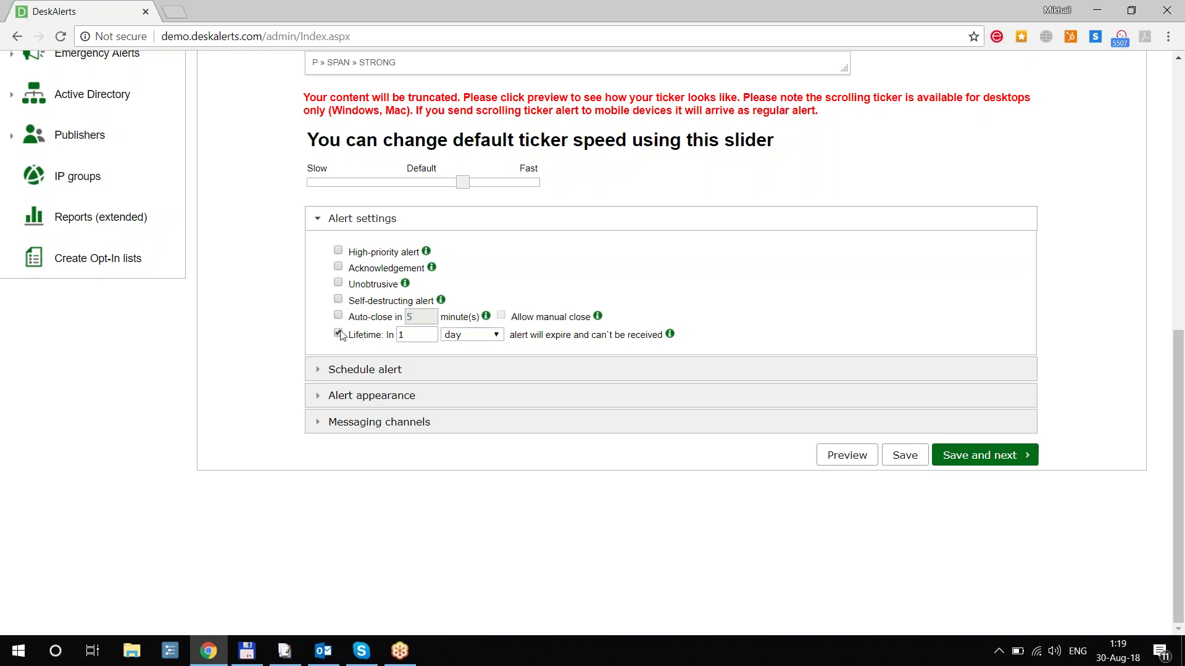
Set the alert Lifetime to 4 hour(s)
double_click(408, 337)
type("4")
left_click(472, 336)
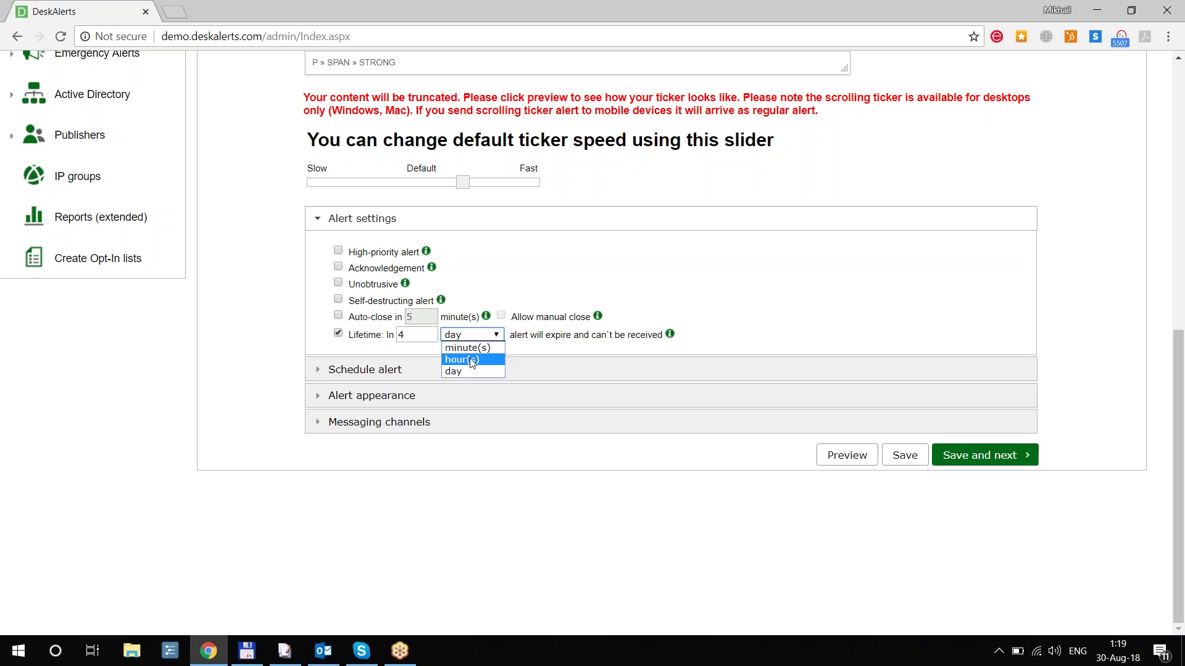
left_click(472, 360)
Expand and review the Schedule alert, ticker position and Messaging channels sections
left_click(362, 370)
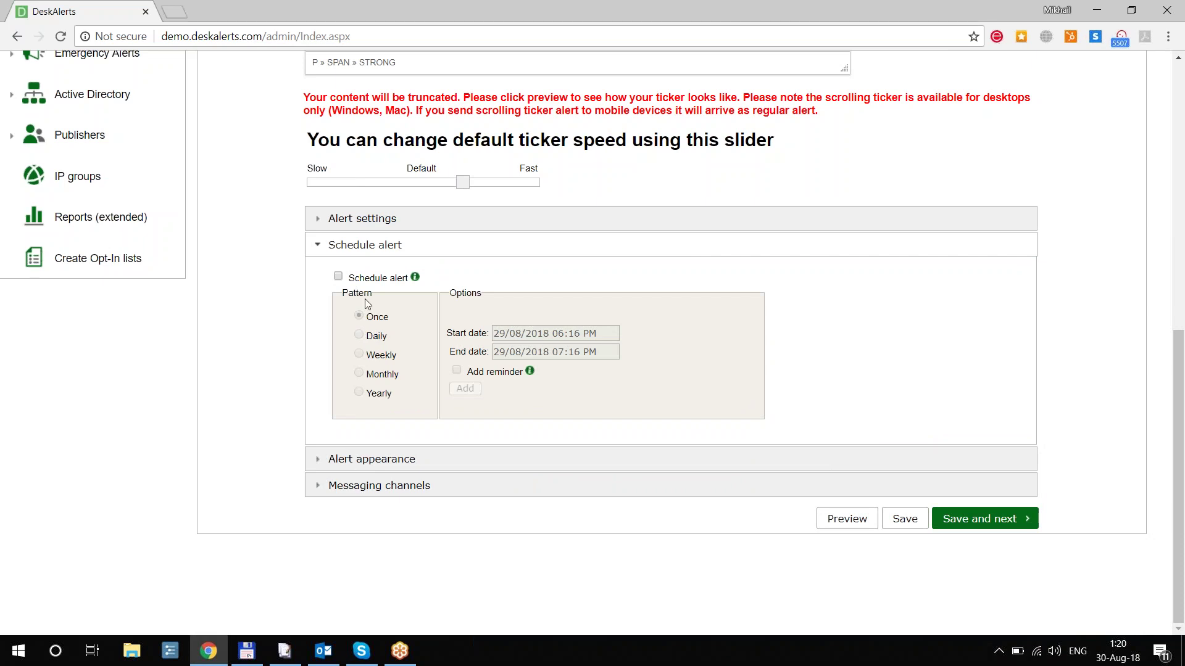
left_click(346, 249)
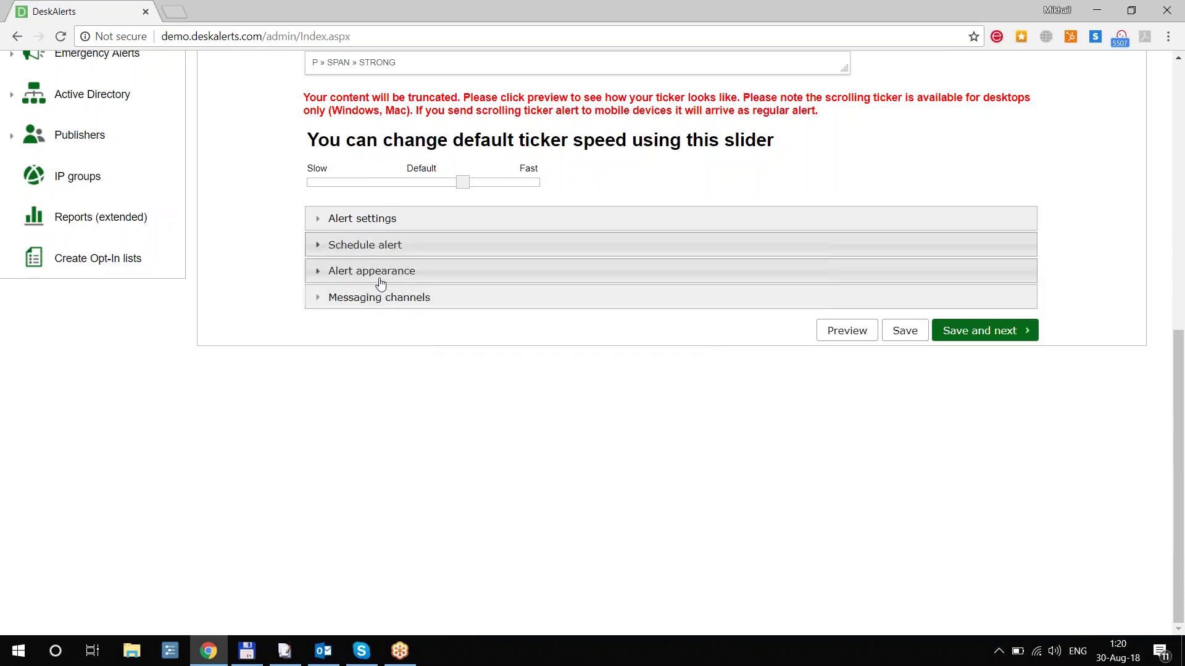
left_click(378, 272)
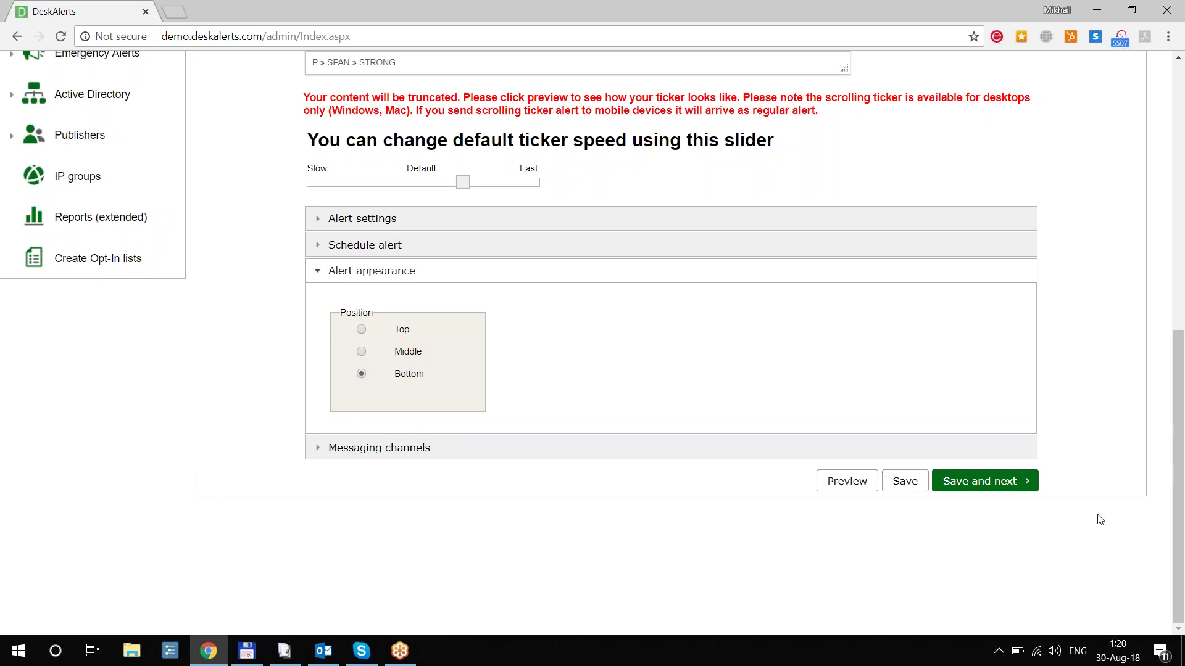
left_click(407, 449)
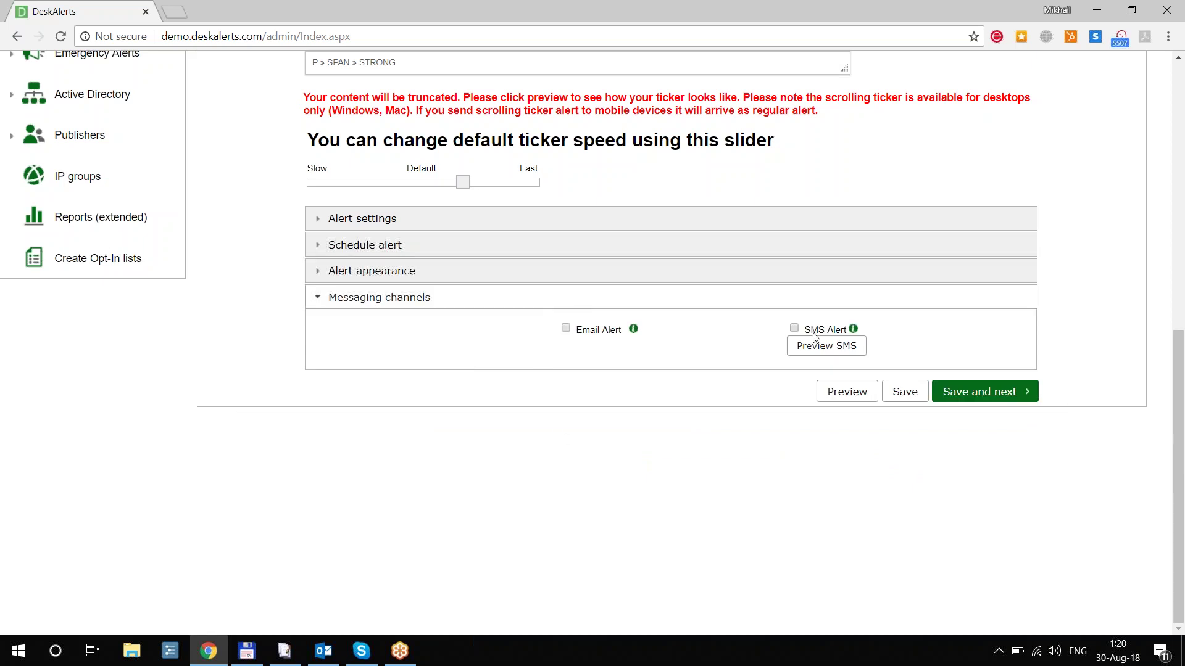
scroll(894, 469, "up", 3)
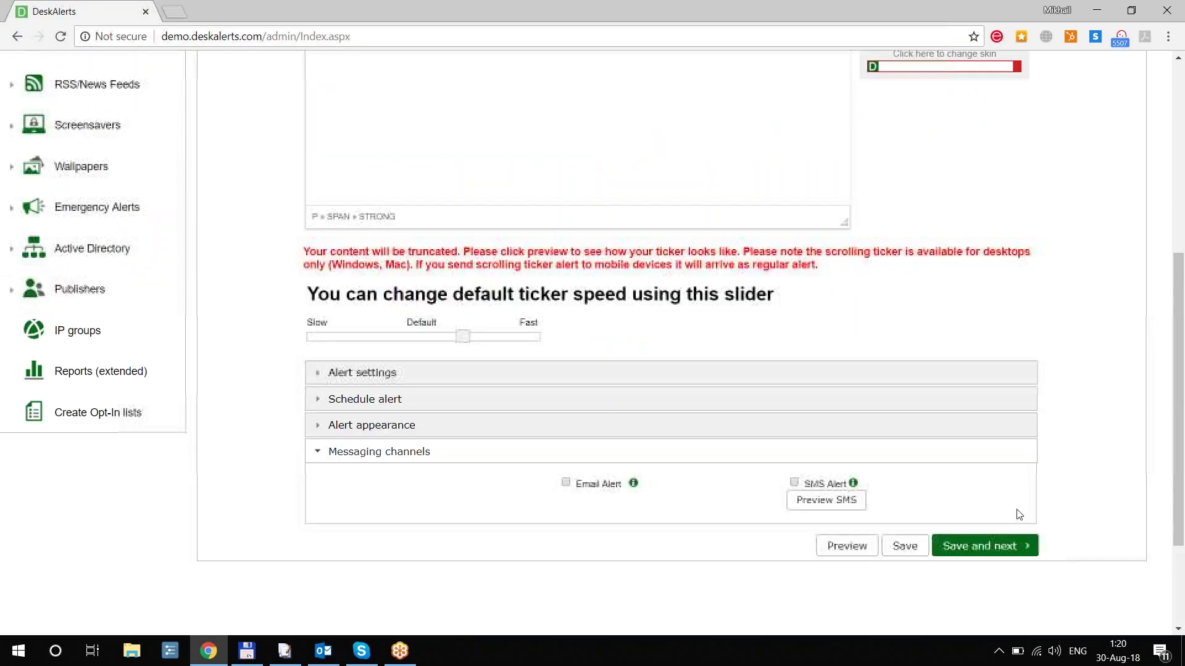
Save the ticker, set Alert Type to Select recipients, and send it to one ticked user
left_click(986, 549)
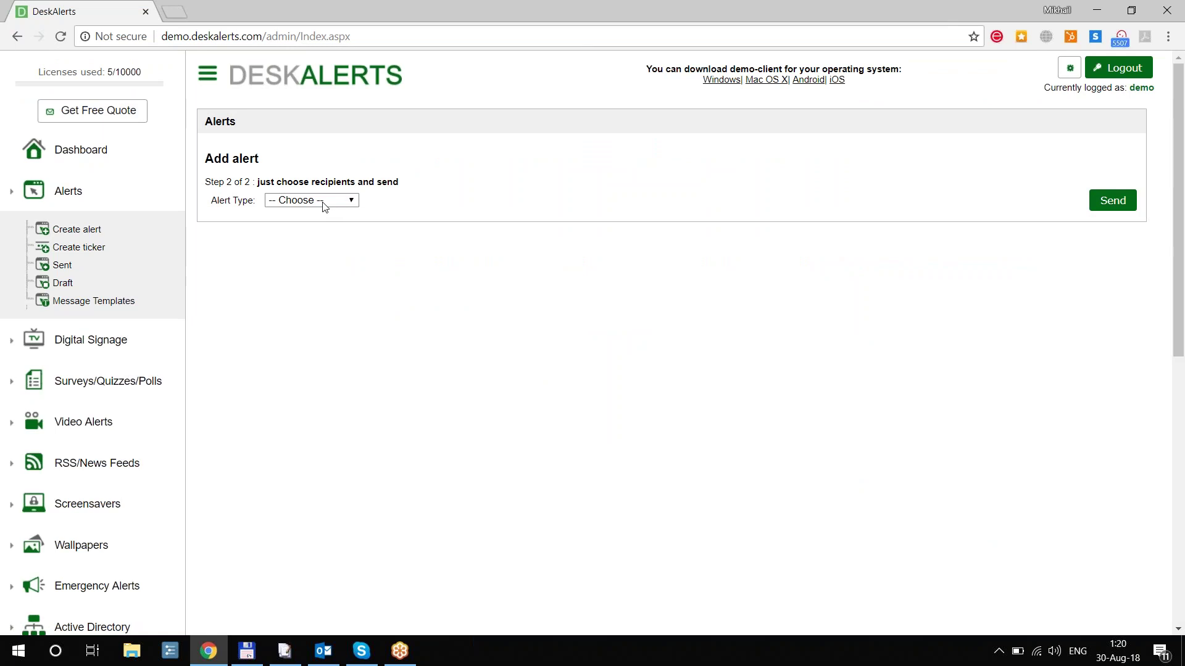
left_click(321, 206)
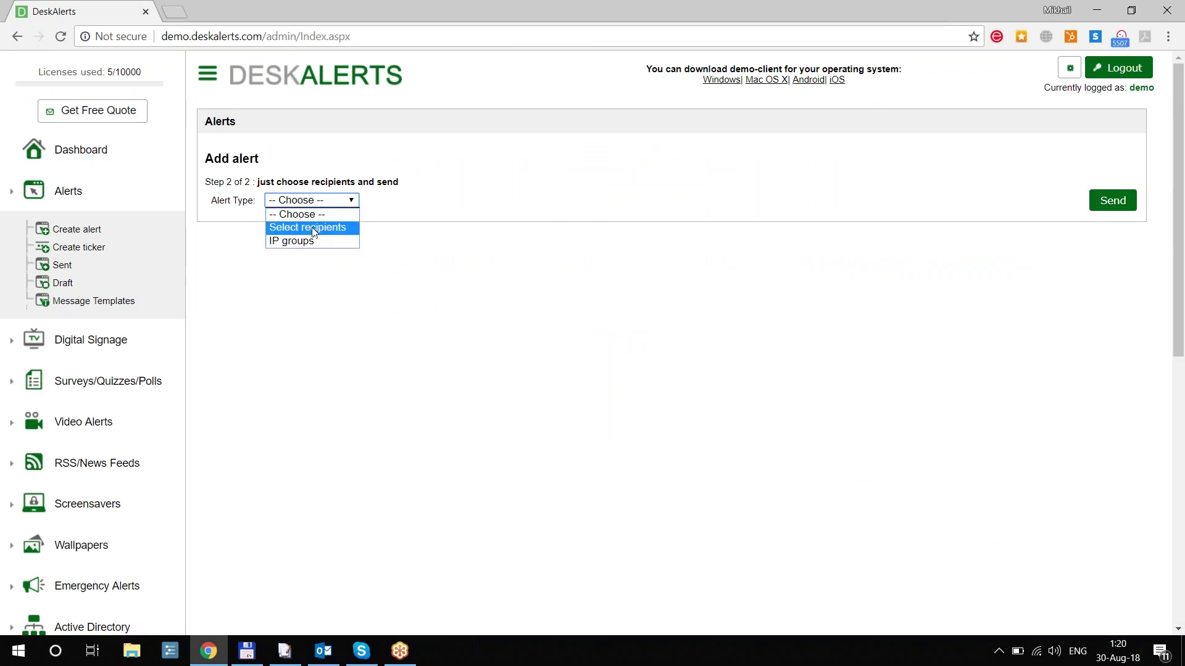
left_click(296, 228)
left_click(400, 432)
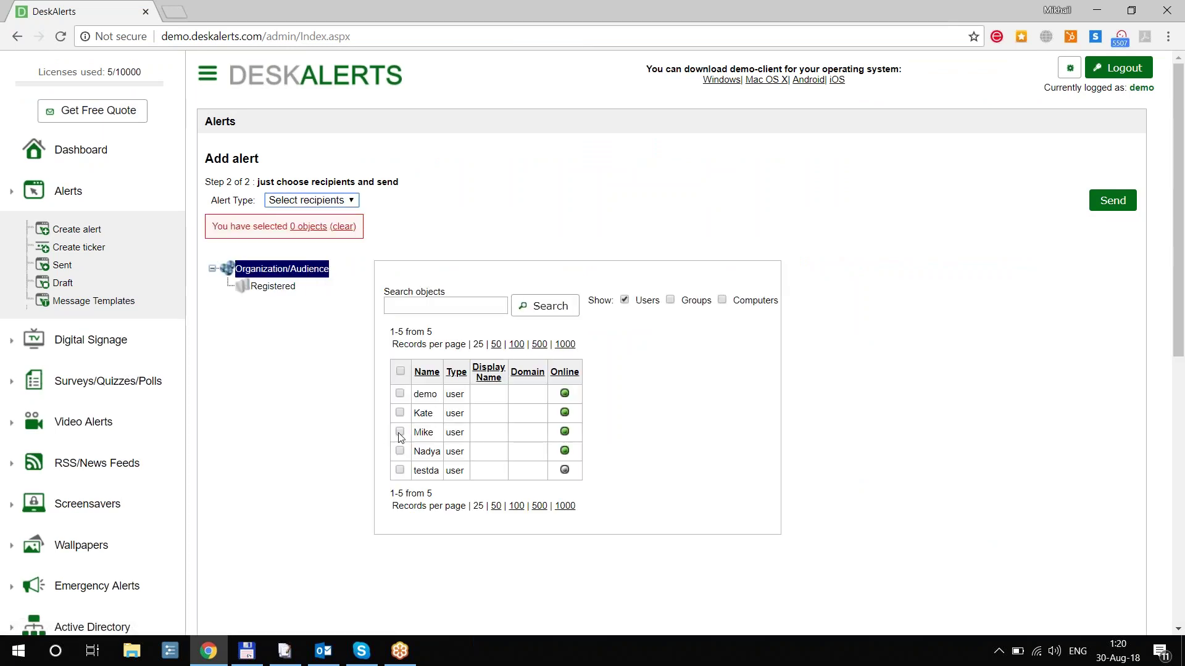
left_click(1105, 208)
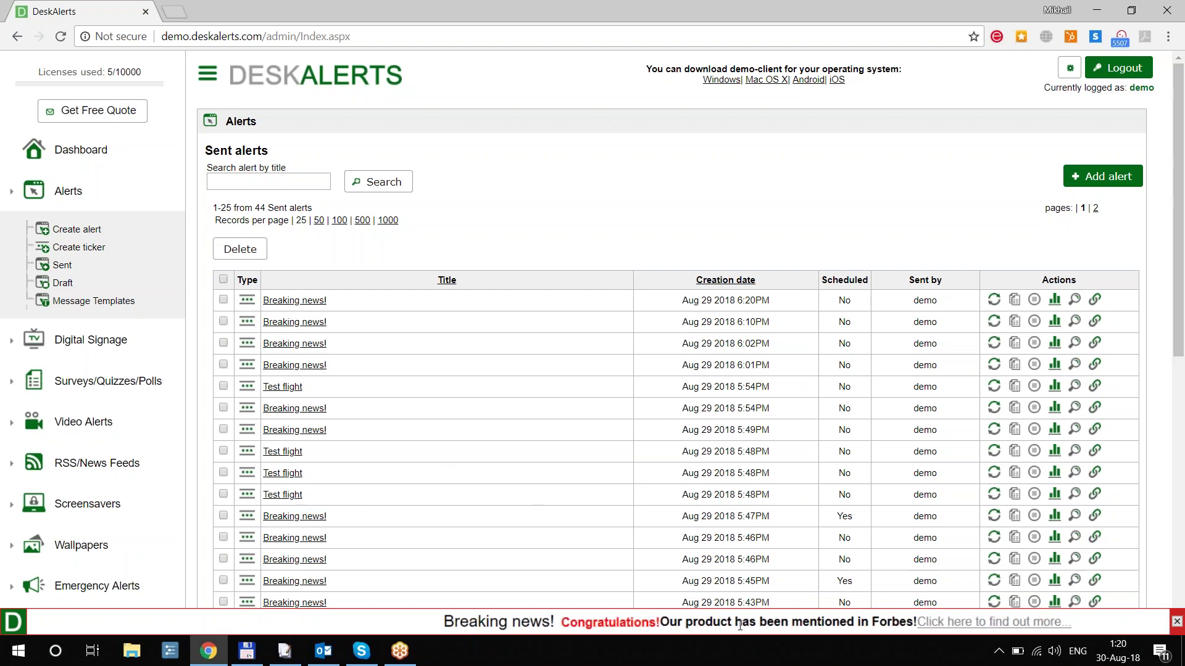
left_click(1013, 623)
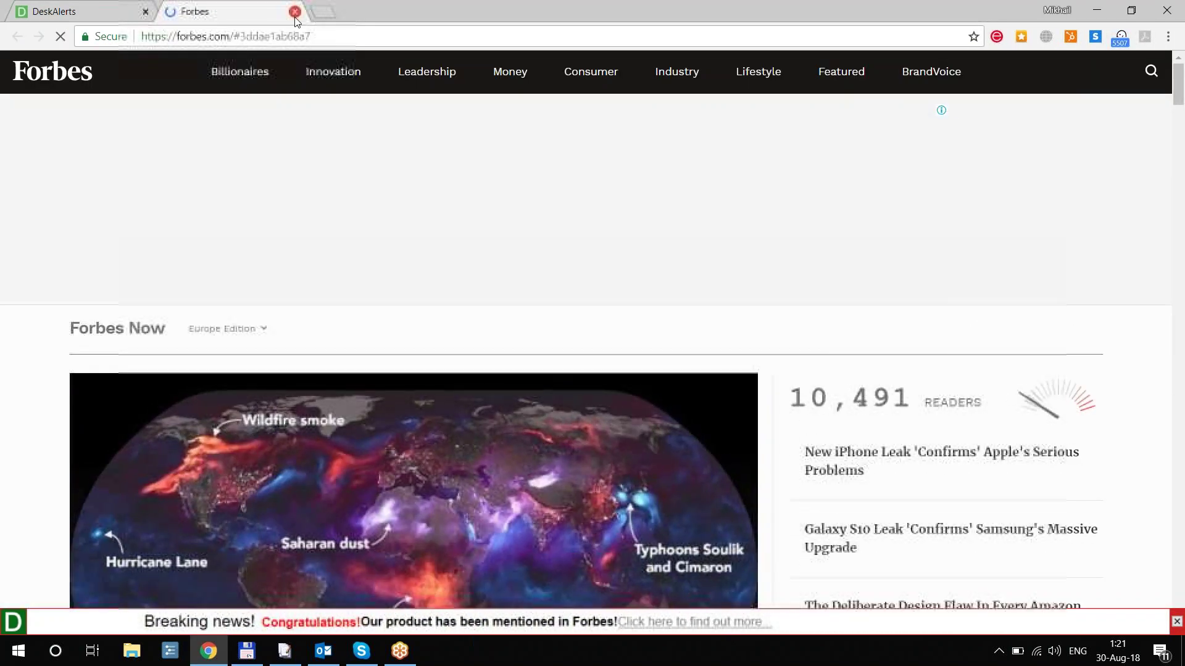
left_click(295, 12)
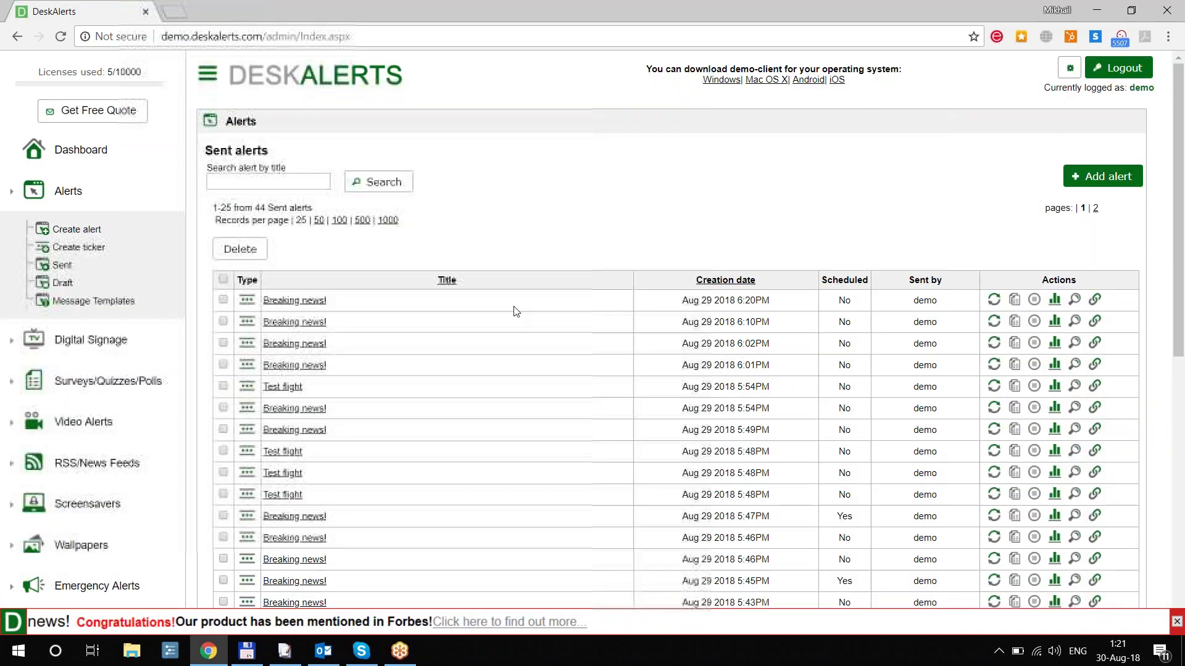